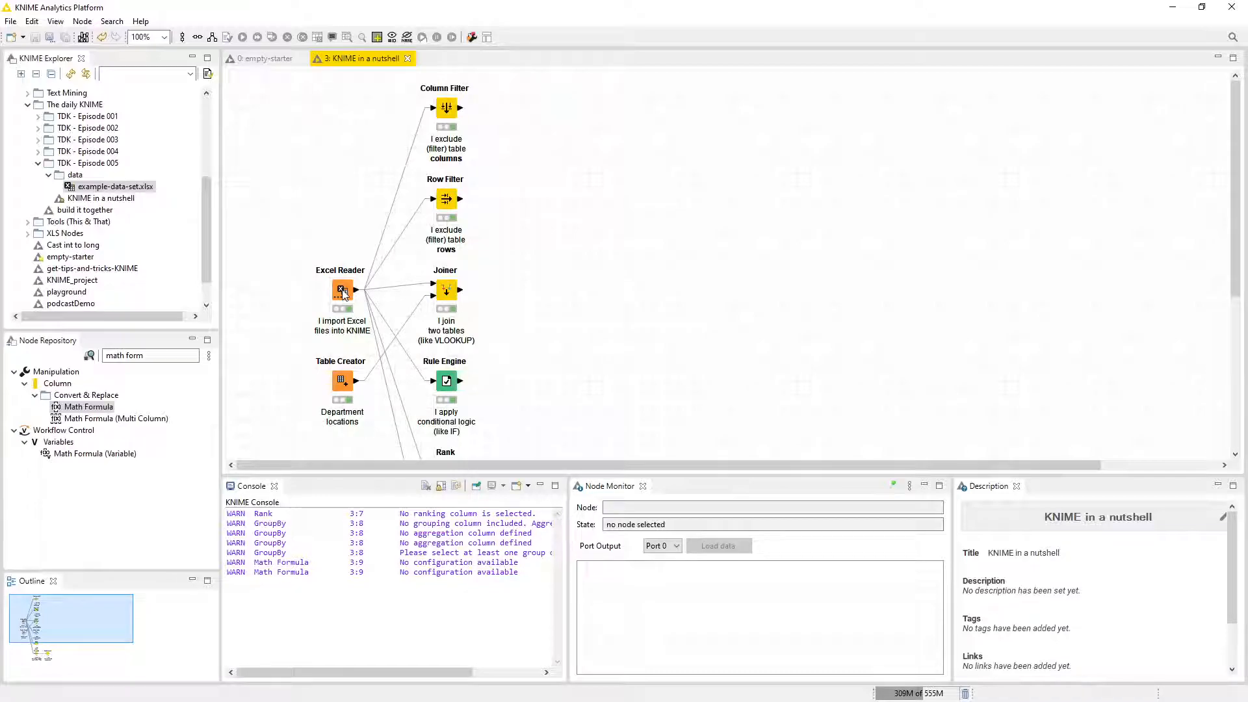
Review the Excel Reader node's file location, sheet settings and data preview, then accept the configuration as is.
{"action": "double_click", "coordinate": [342, 291]}
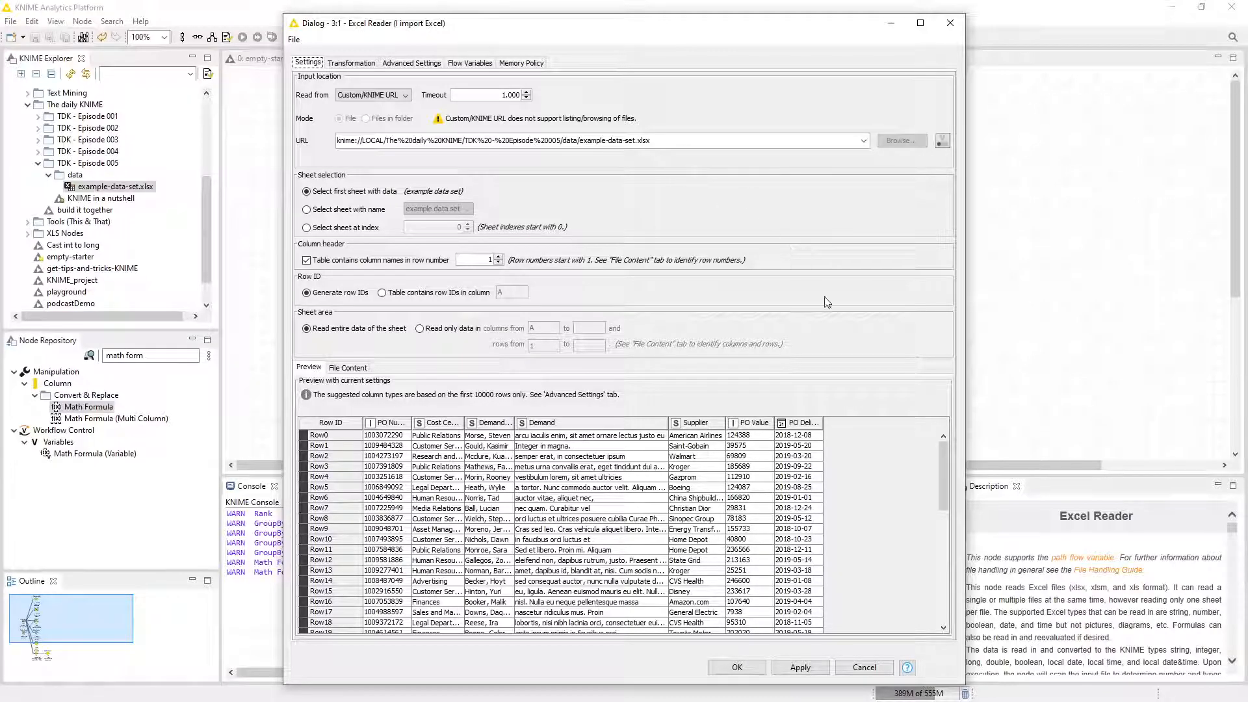
{"action": "left_click", "coordinate": [736, 668]}
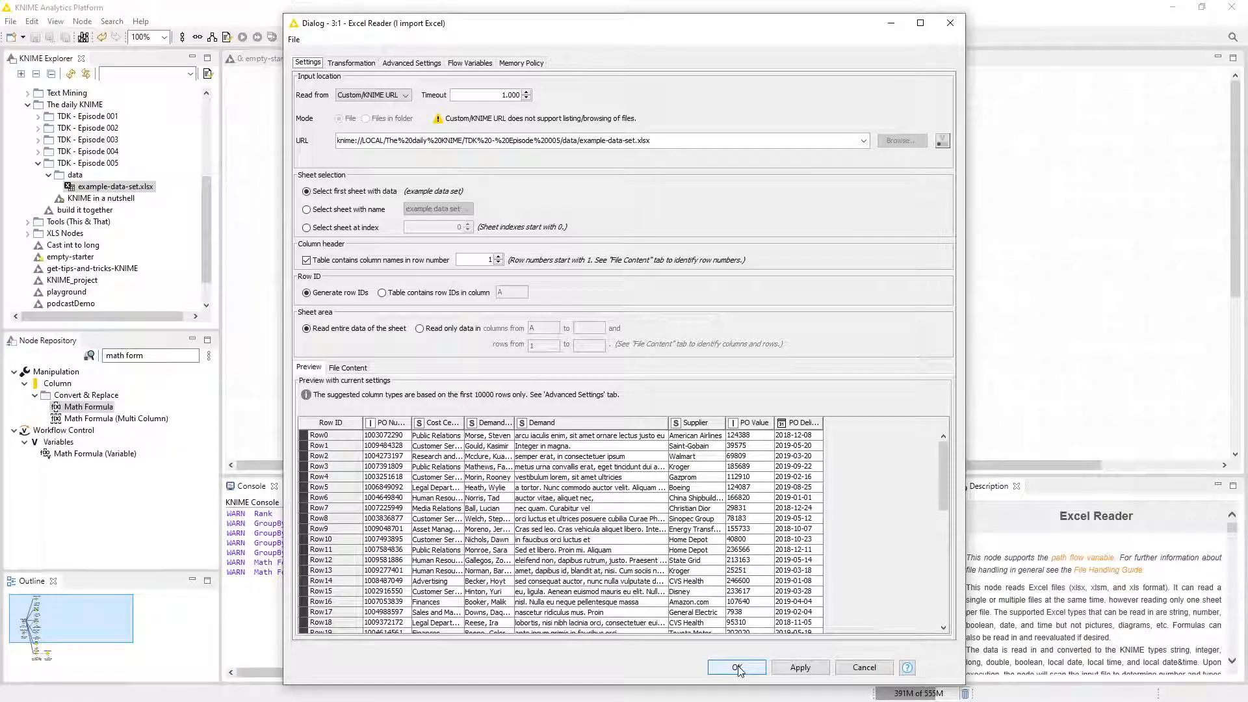
{"action": "left_click", "coordinate": [718, 403]}
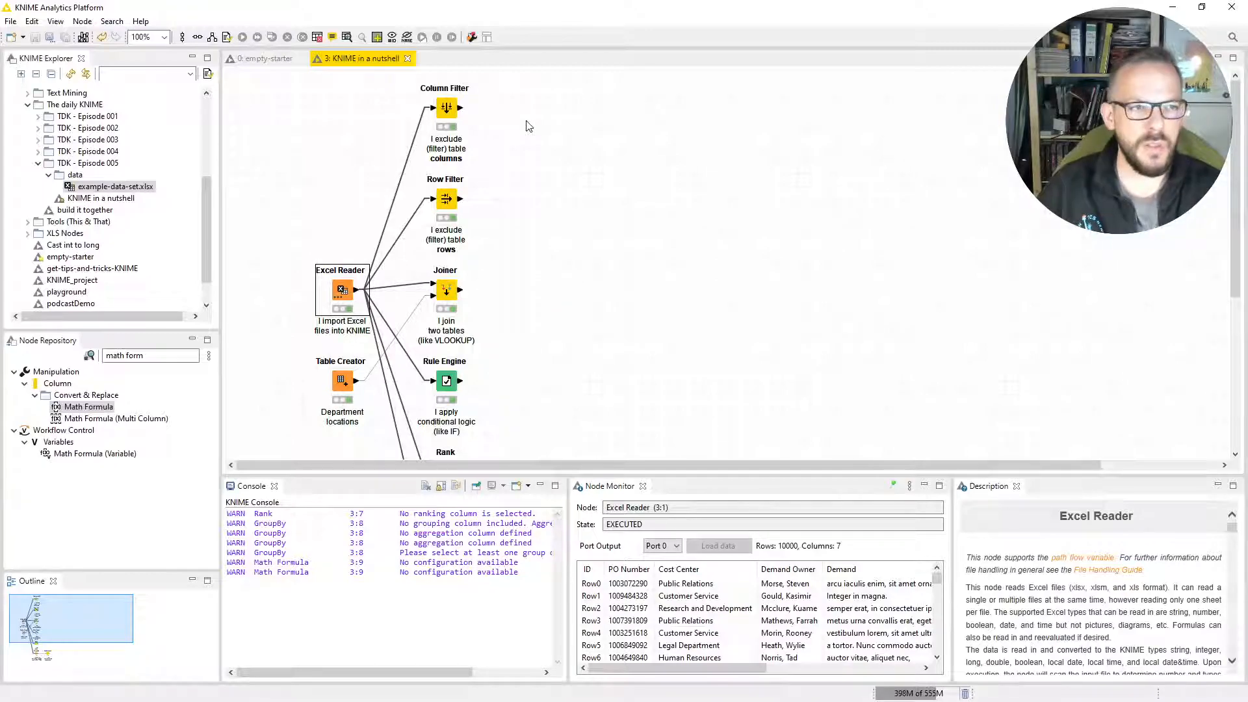
Review which columns the Column Filter node excludes and includes, then accept its configuration as is.
{"action": "double_click", "coordinate": [446, 109]}
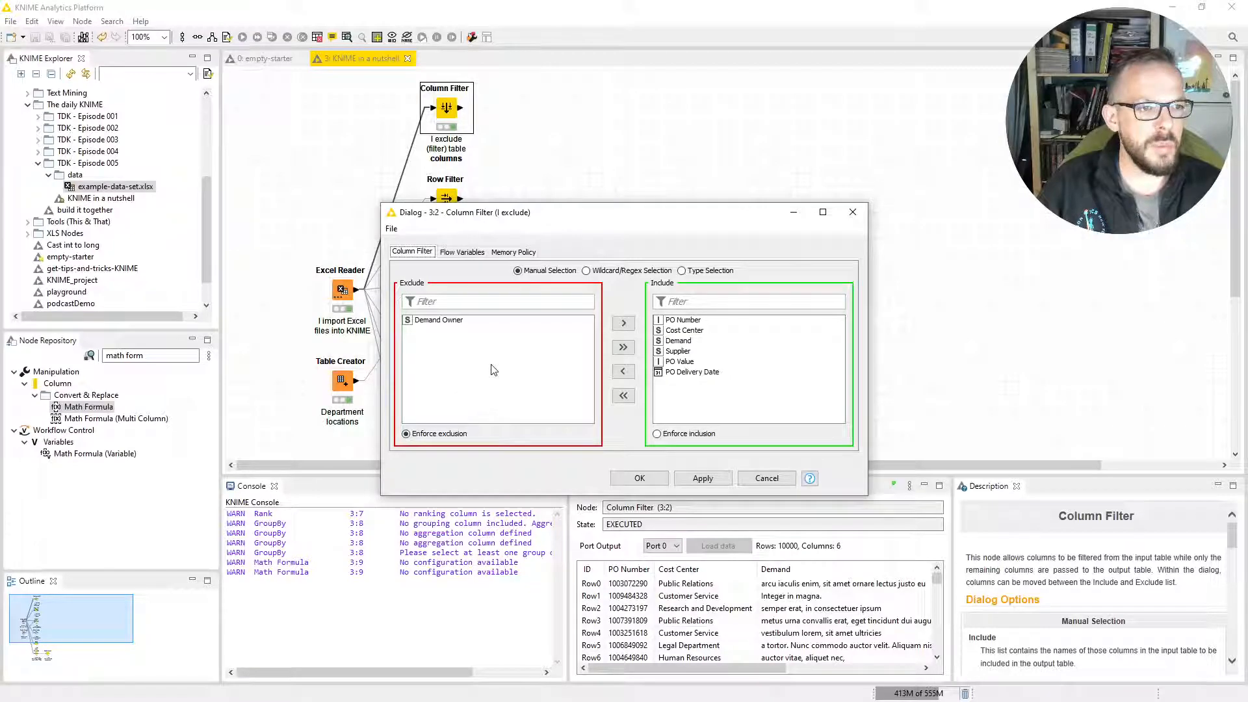
{"action": "left_click", "coordinate": [640, 479]}
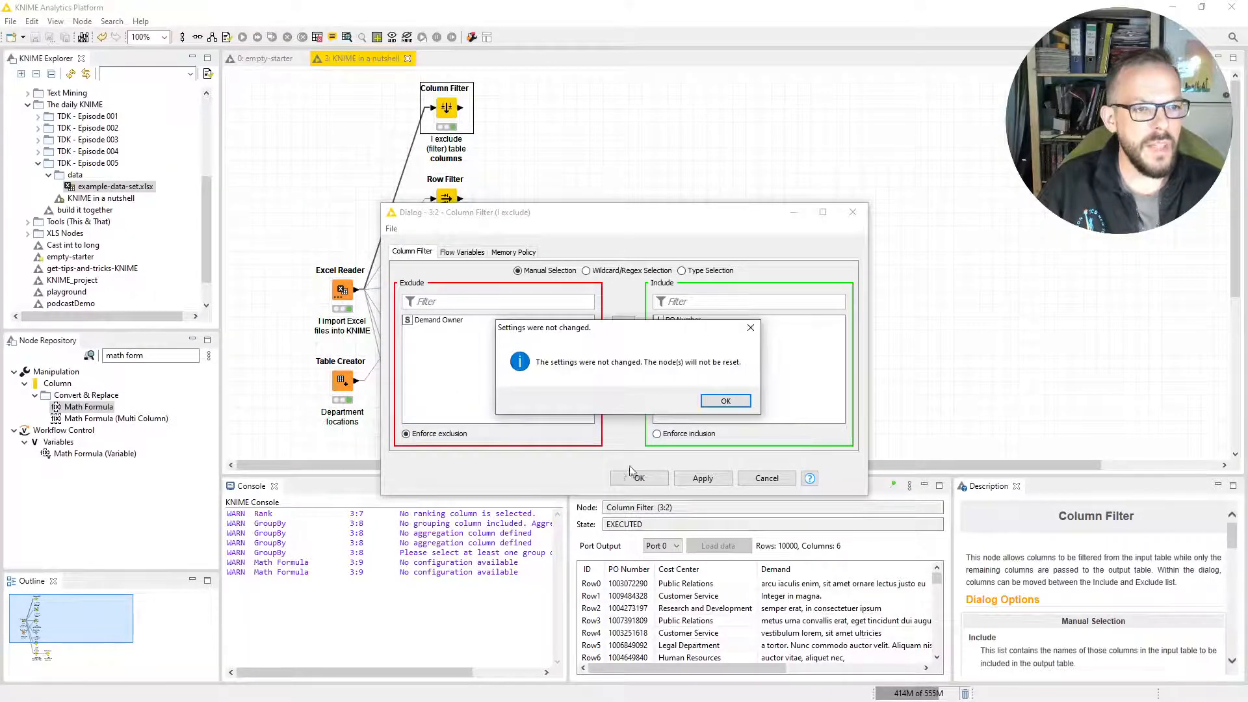
{"action": "left_click", "coordinate": [707, 400]}
Compare the Excel Reader's output with the Column Filter's filtered table, then close the table view.
{"action": "left_click", "coordinate": [350, 292]}
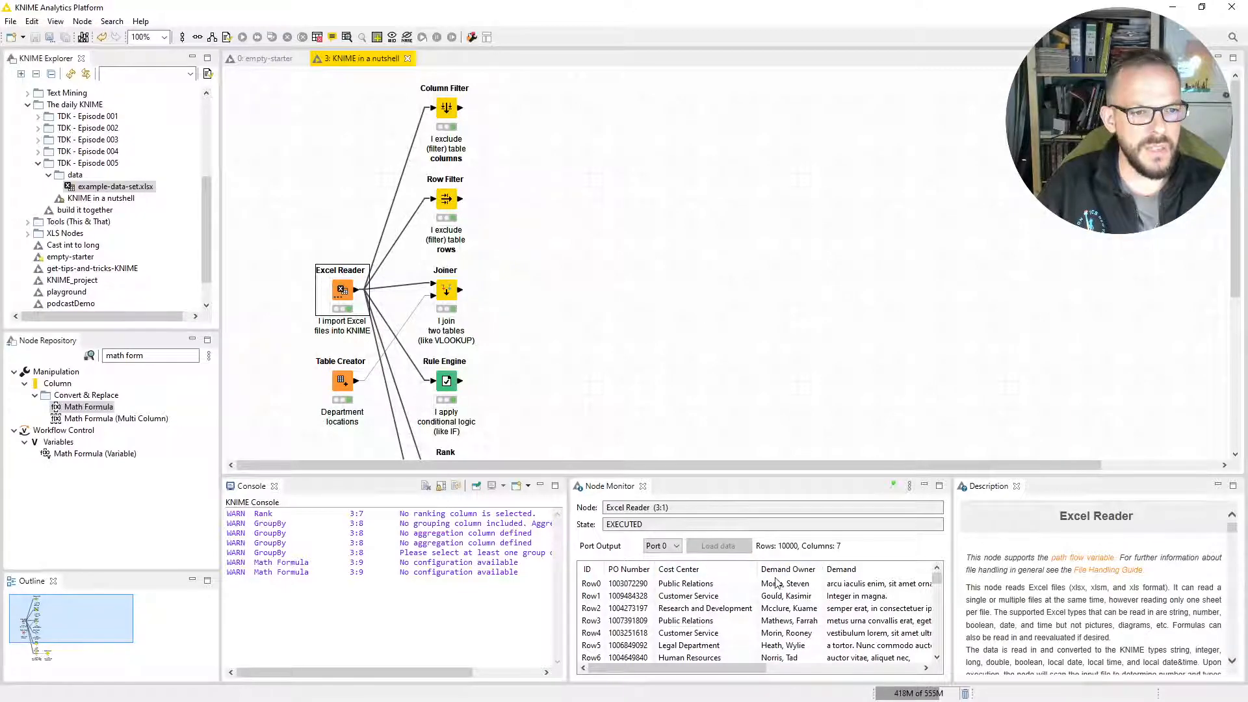
{"action": "left_click", "coordinate": [453, 113]}
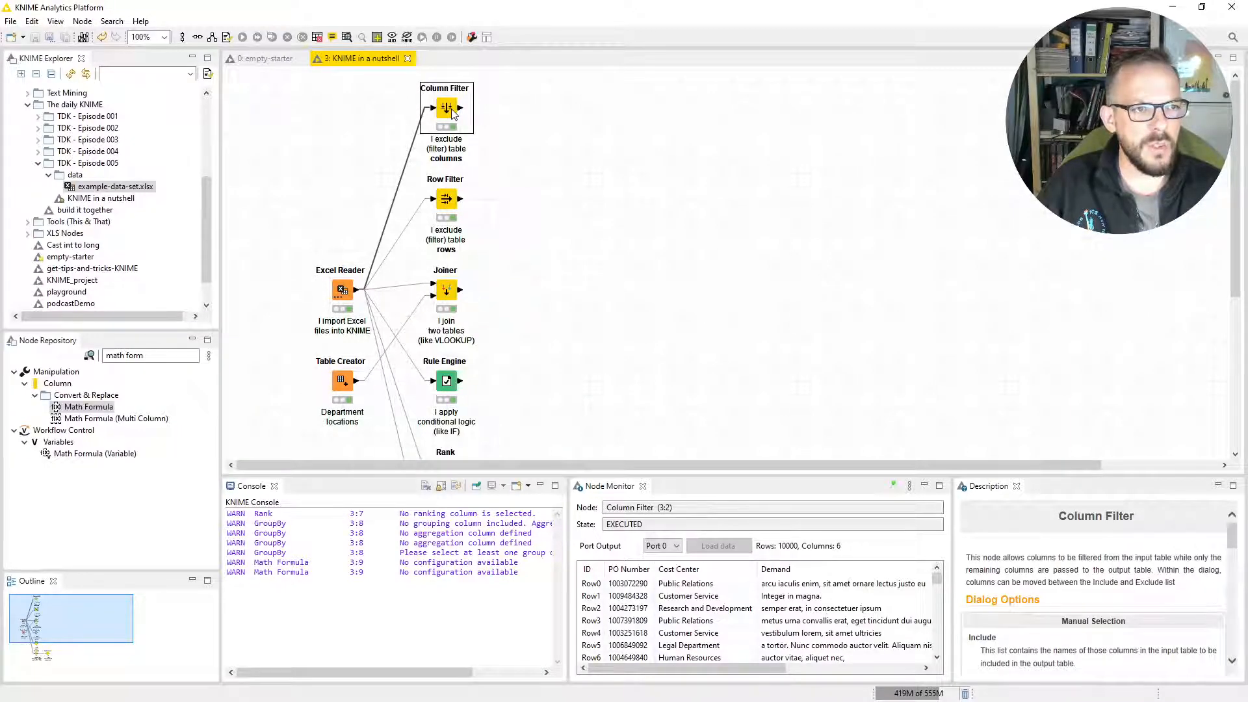
{"action": "right_click", "coordinate": [453, 113]}
{"action": "left_click", "coordinate": [520, 406]}
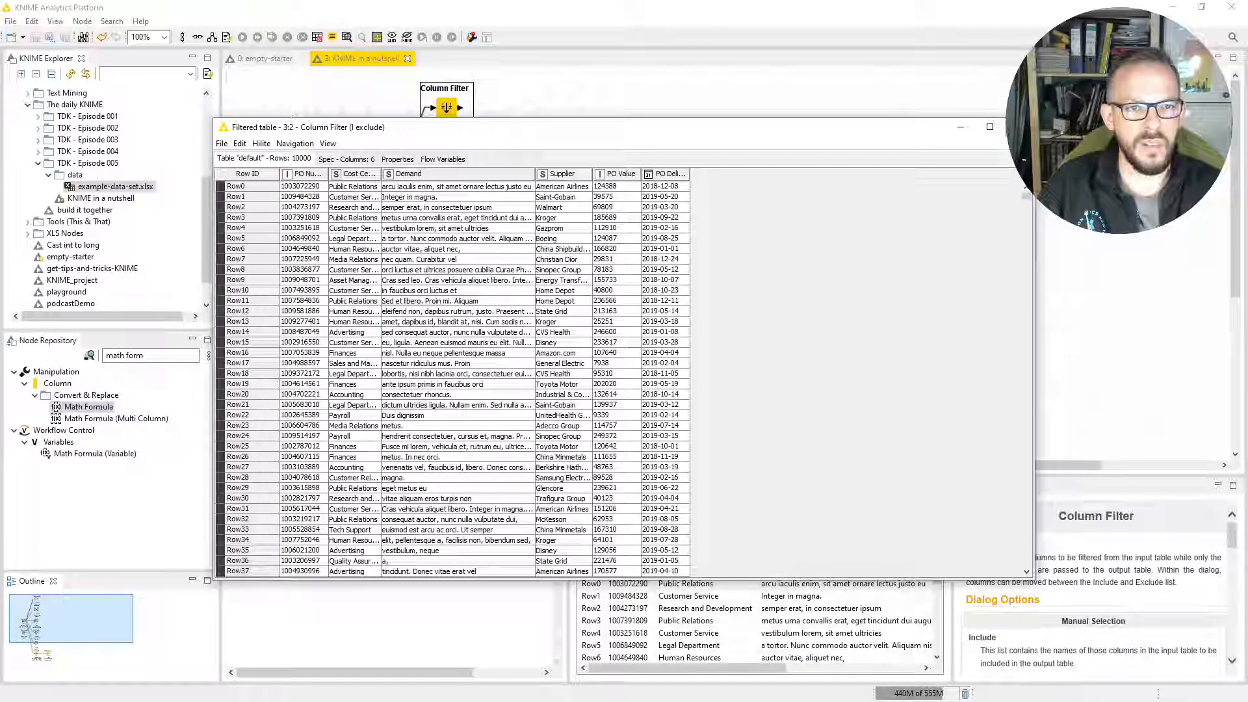
{"action": "left_click", "coordinate": [1019, 126]}
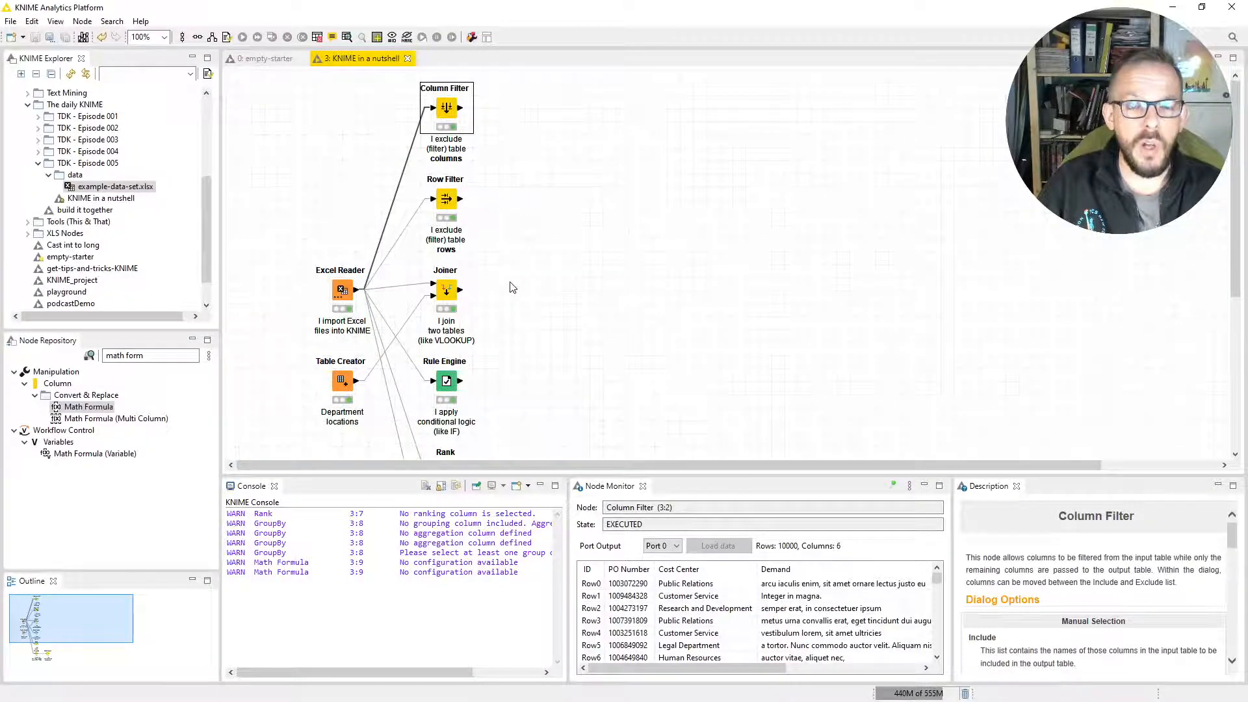
Review the Row Filter's pattern matching on Cost Center, keep Advertising as the pattern, and accept the configuration.
{"action": "double_click", "coordinate": [447, 202]}
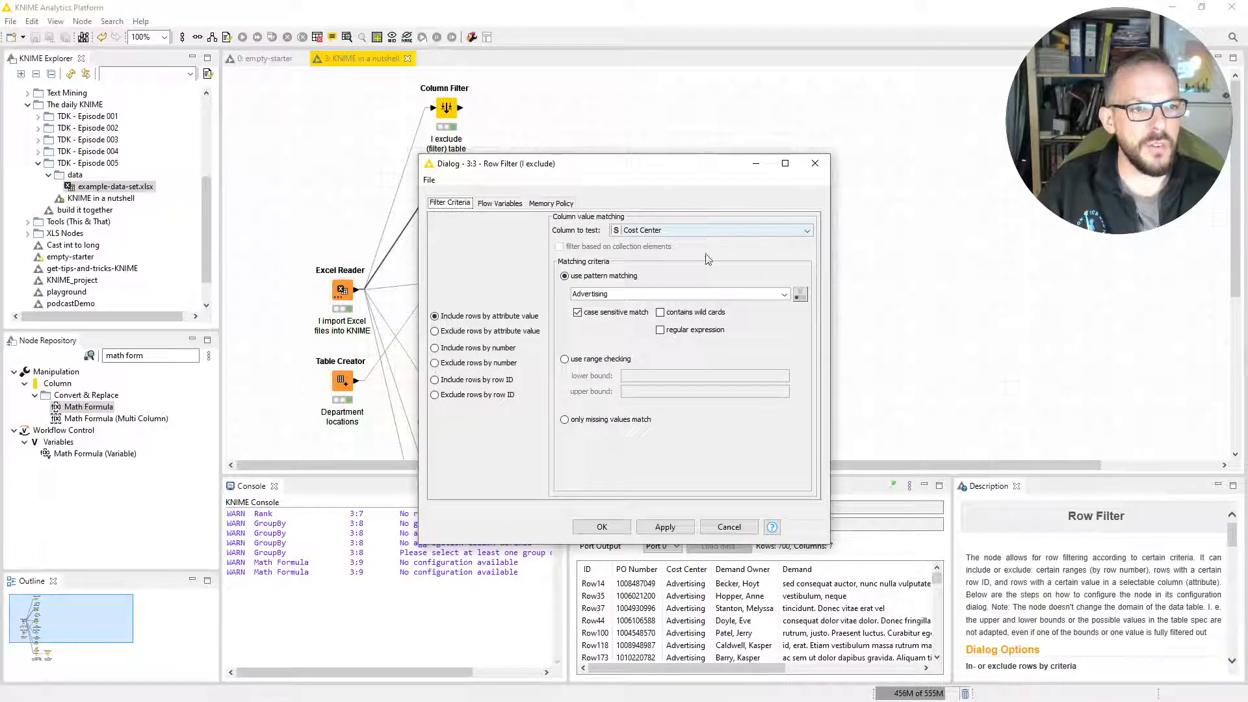
{"action": "left_click", "coordinate": [784, 294]}
{"action": "left_click", "coordinate": [750, 306]}
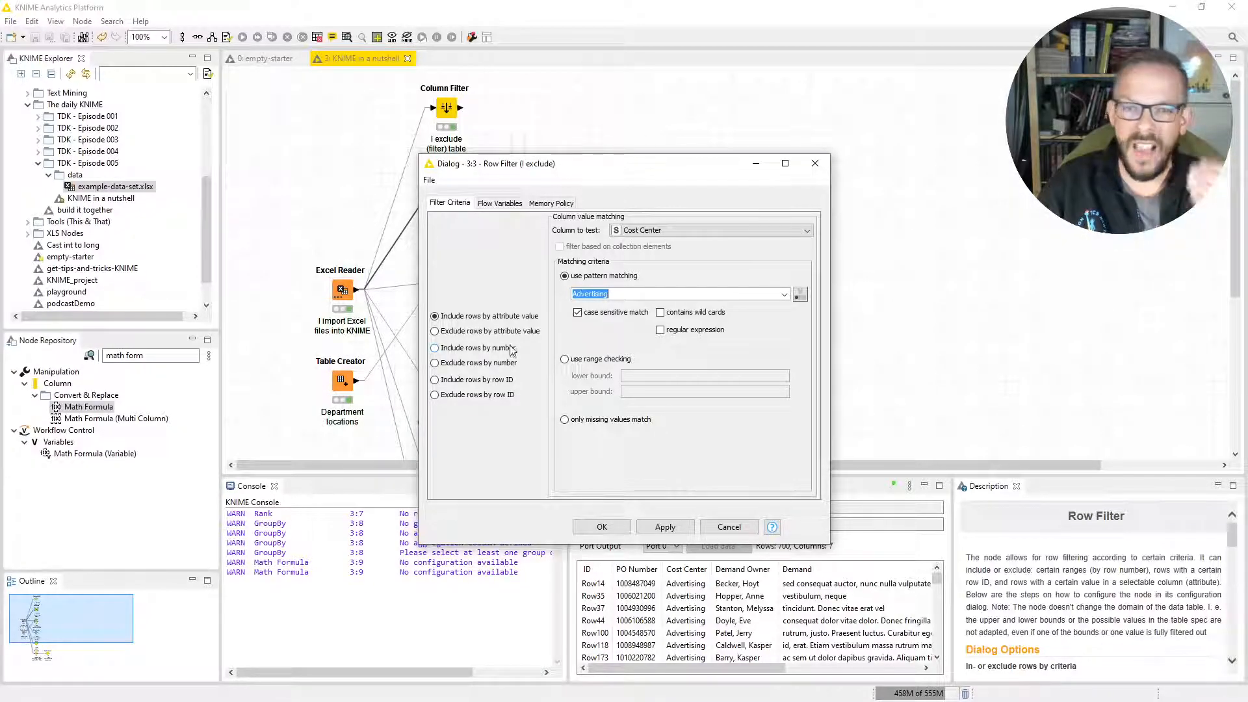
{"action": "left_click", "coordinate": [601, 527]}
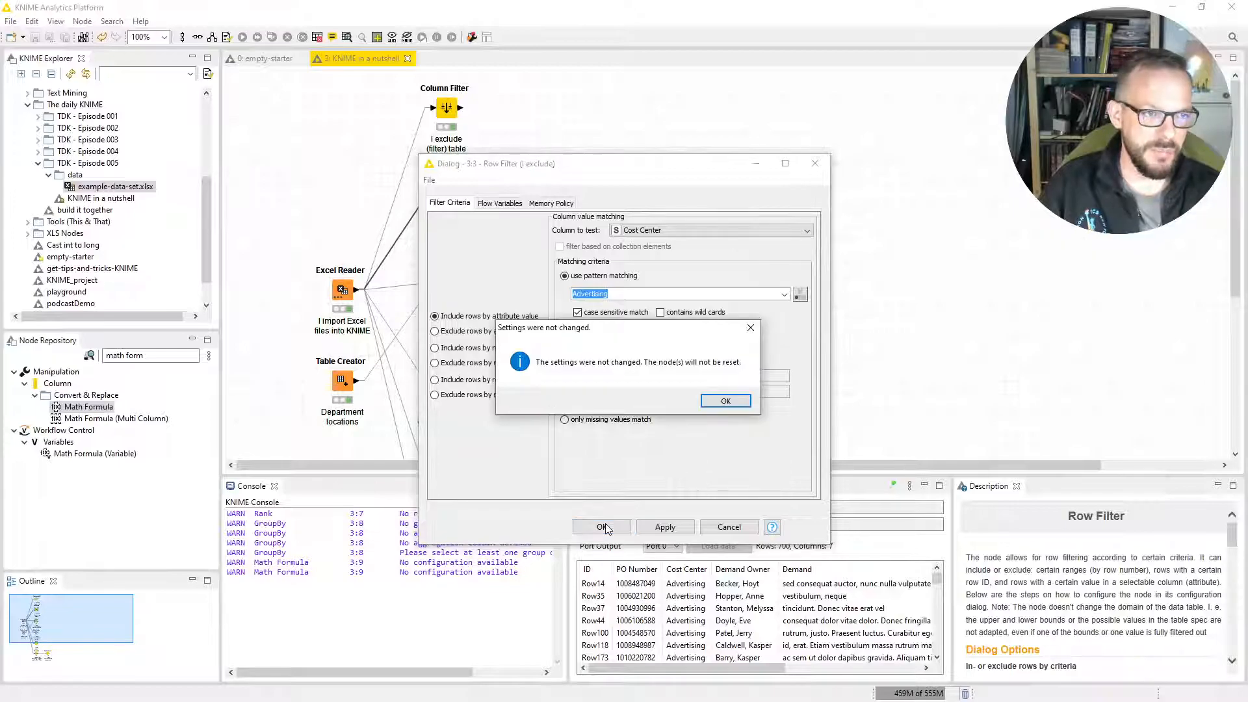
{"action": "left_click", "coordinate": [719, 400]}
Examine the Row Filter node's filtered output table, then close it.
{"action": "right_click", "coordinate": [445, 208]}
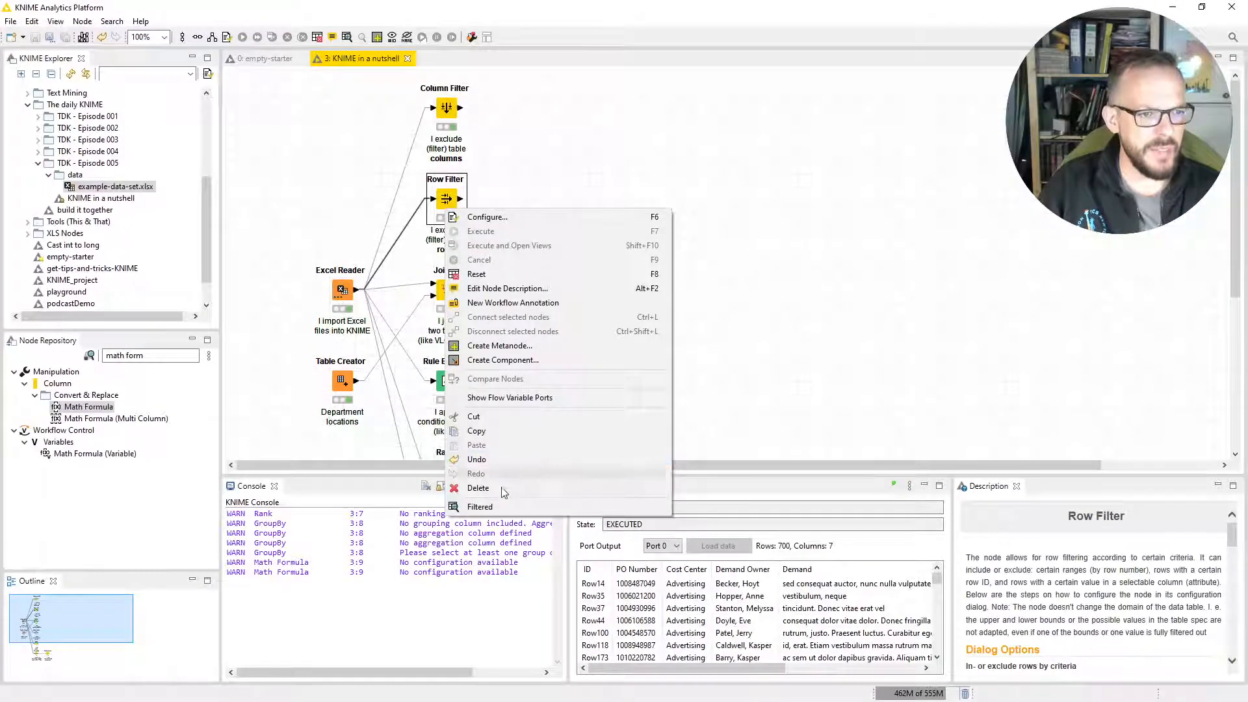
{"action": "left_click", "coordinate": [505, 506]}
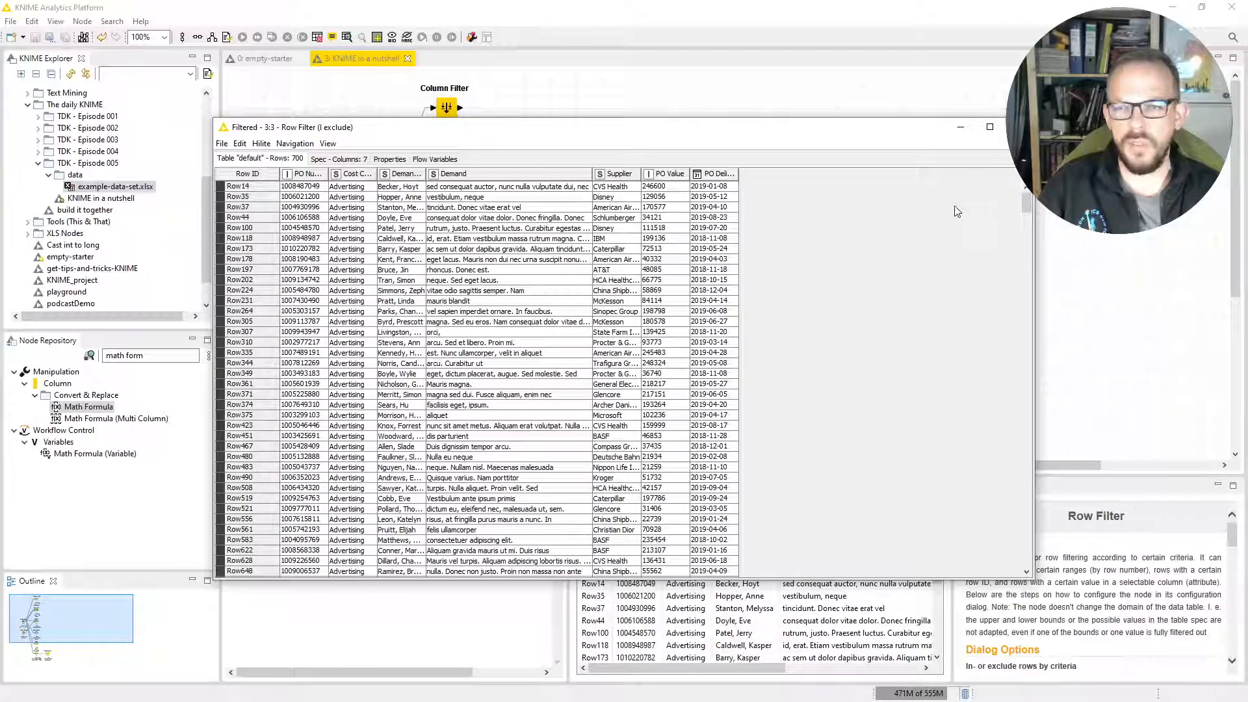
{"action": "left_click", "coordinate": [1018, 127]}
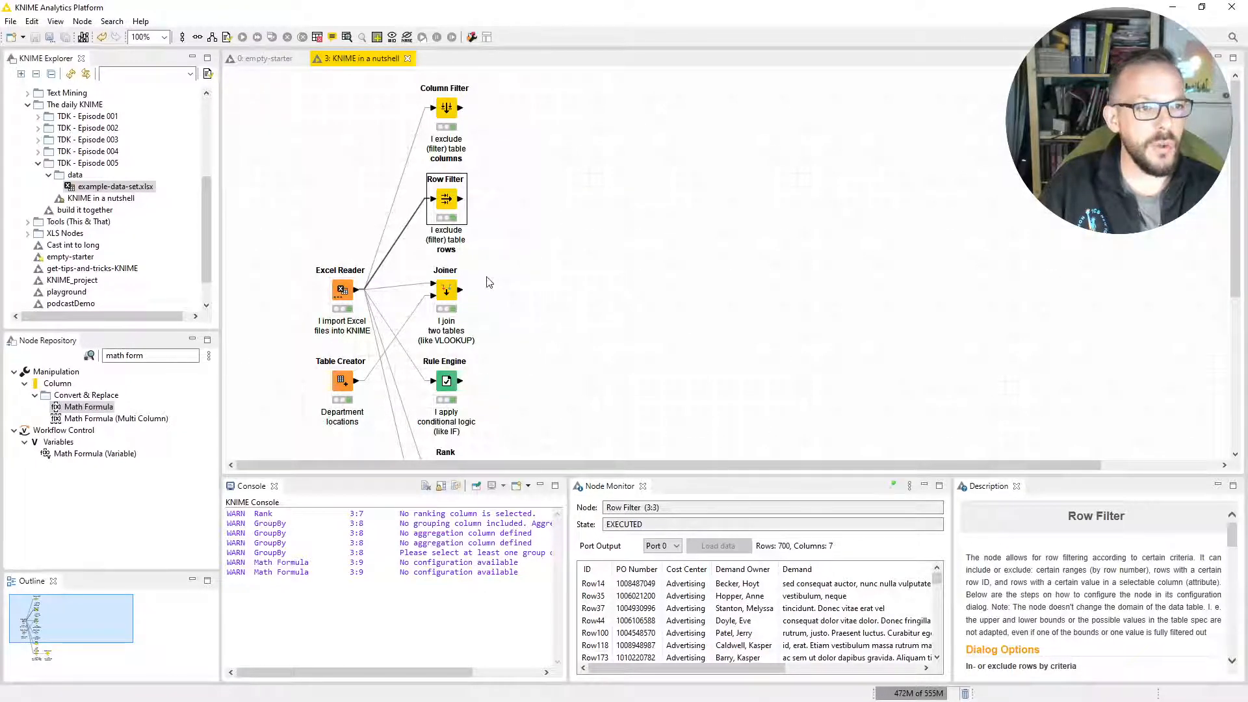
Examine the Table Creator's manually created table with the Cost Center and Location columns widened, then close it.
{"action": "left_click", "coordinate": [344, 294]}
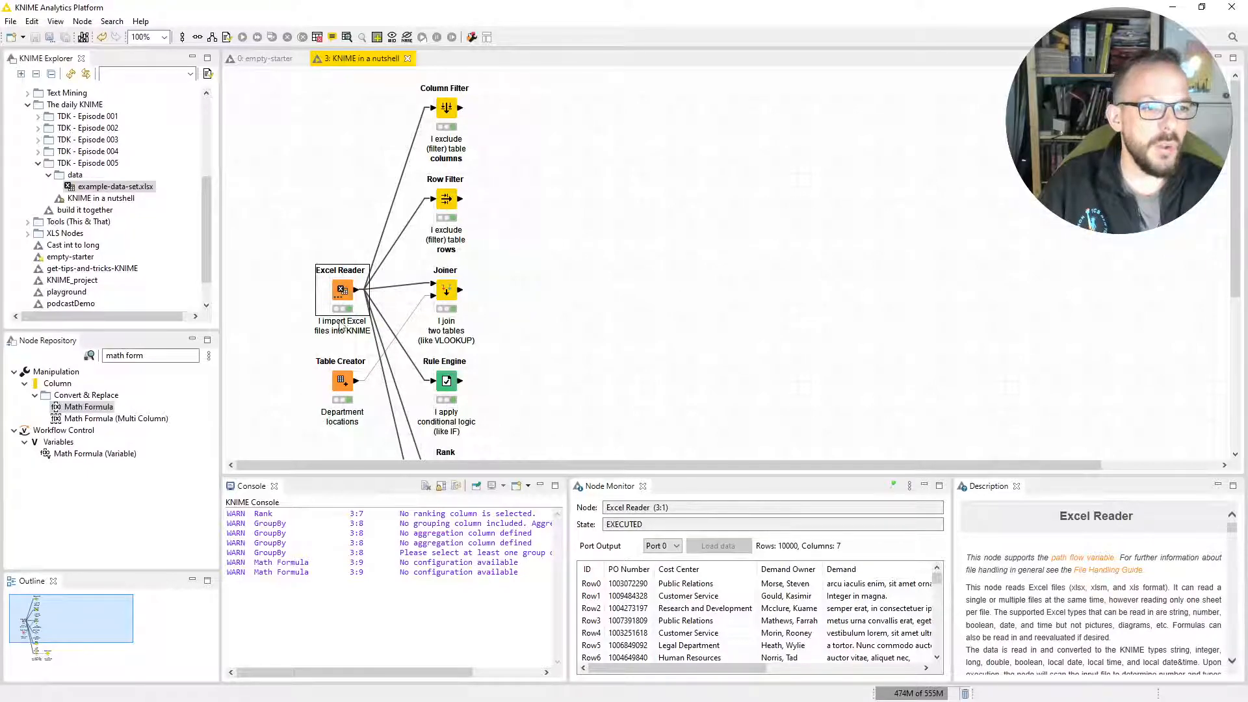
{"action": "left_click", "coordinate": [340, 386]}
{"action": "right_click", "coordinate": [342, 387]}
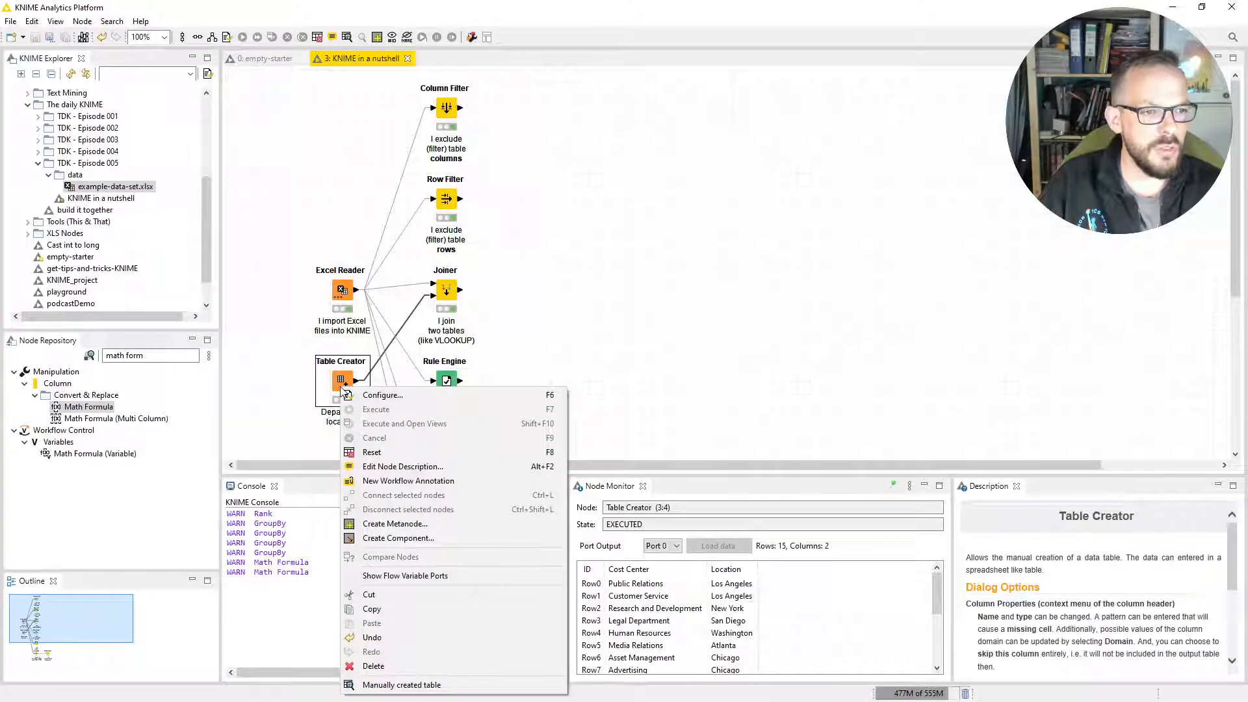
{"action": "left_click", "coordinate": [373, 685]}
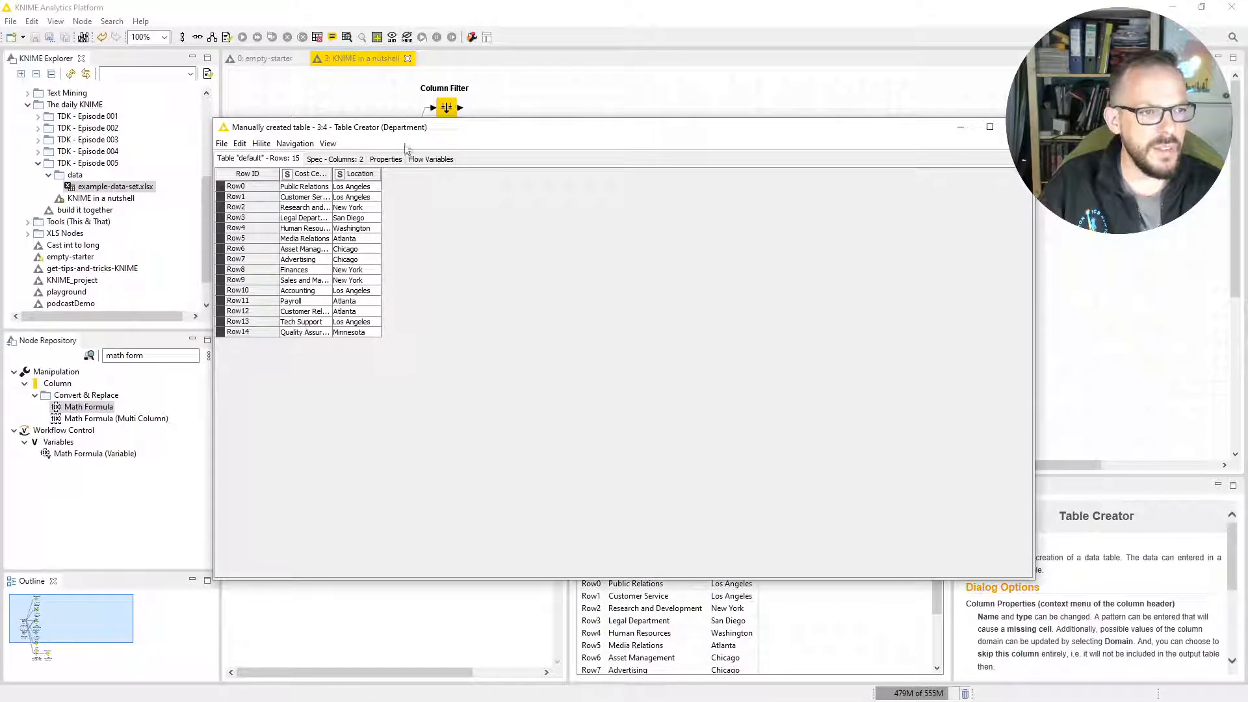
{"action": "left_click_drag", "start_coordinate": [331, 174], "coordinate": [388, 180]}
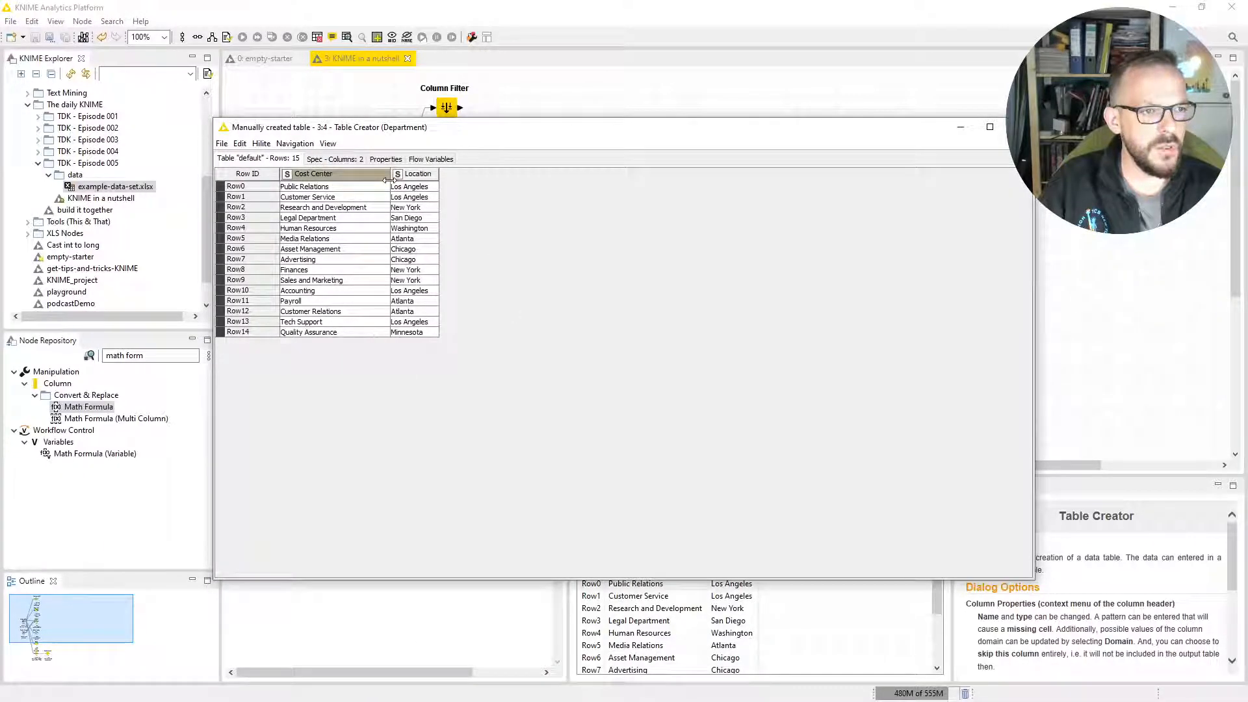
{"action": "left_click", "coordinate": [434, 175]}
{"action": "left_click", "coordinate": [421, 174]}
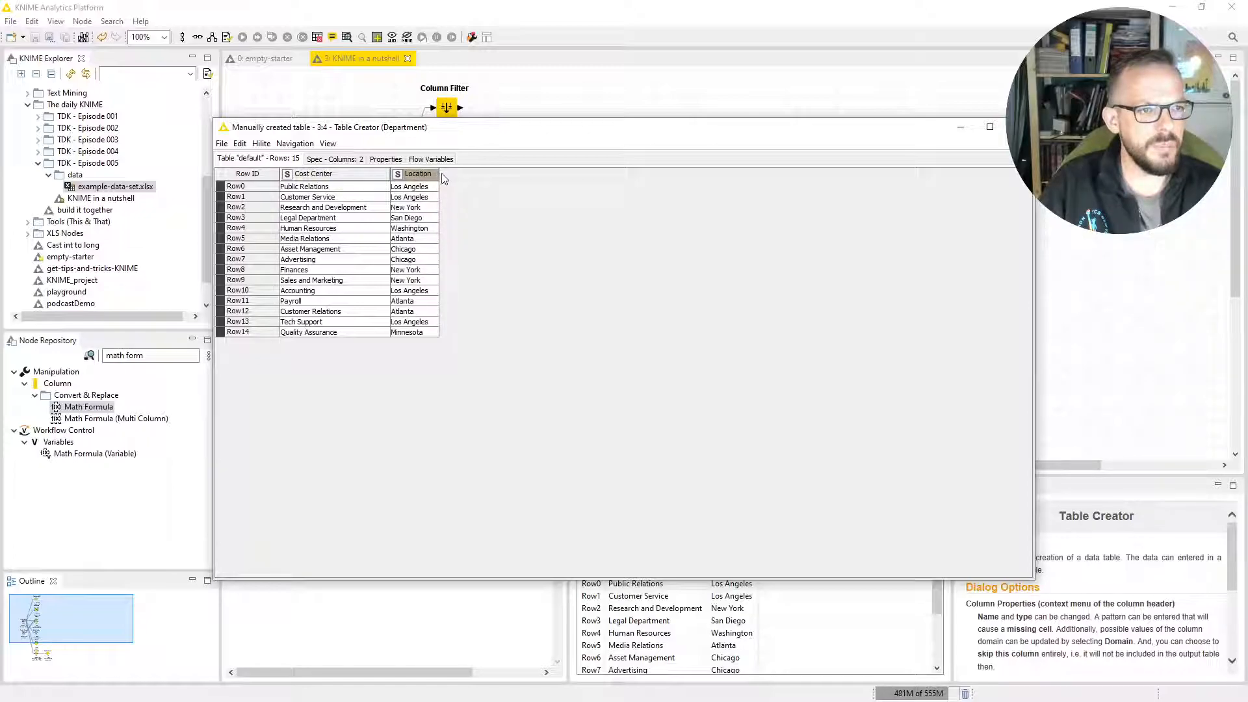
{"action": "left_click_drag", "start_coordinate": [439, 174], "coordinate": [491, 176]}
{"action": "left_click", "coordinate": [1019, 127]}
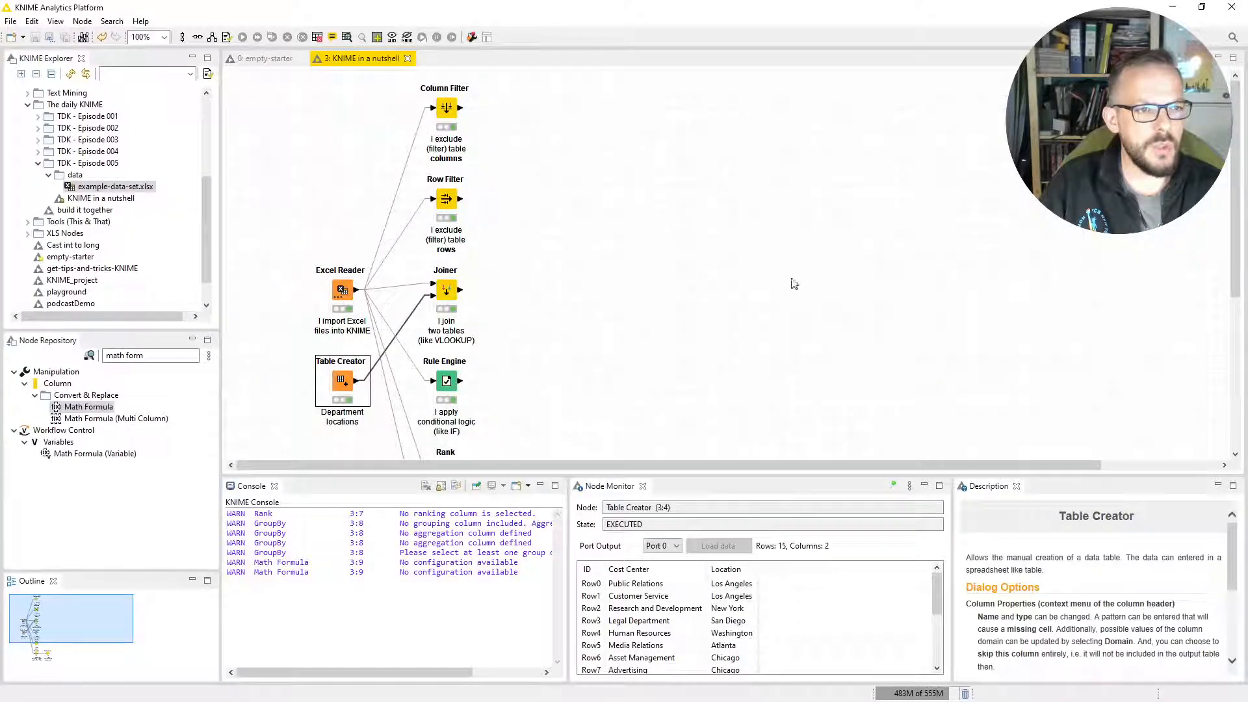
Review the Joiner node's join mode and joining columns, then accept the configuration as is.
{"action": "double_click", "coordinate": [446, 291]}
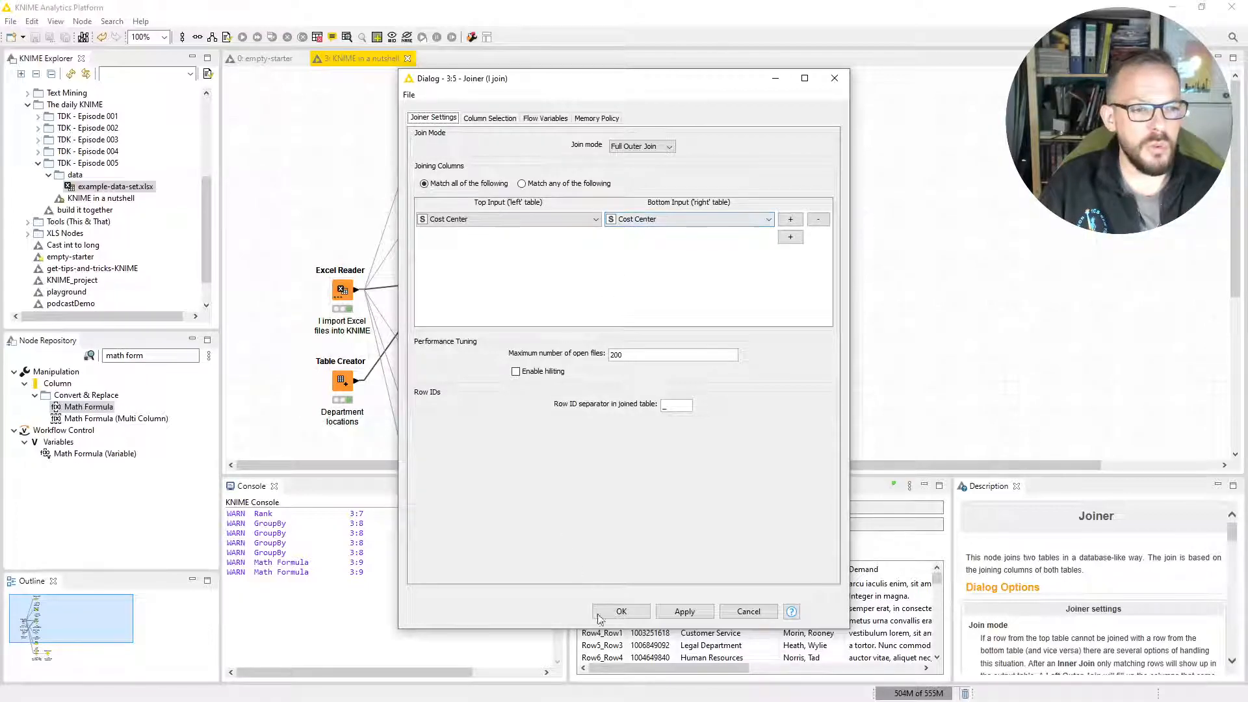
{"action": "left_click", "coordinate": [622, 610]}
{"action": "left_click", "coordinate": [725, 401]}
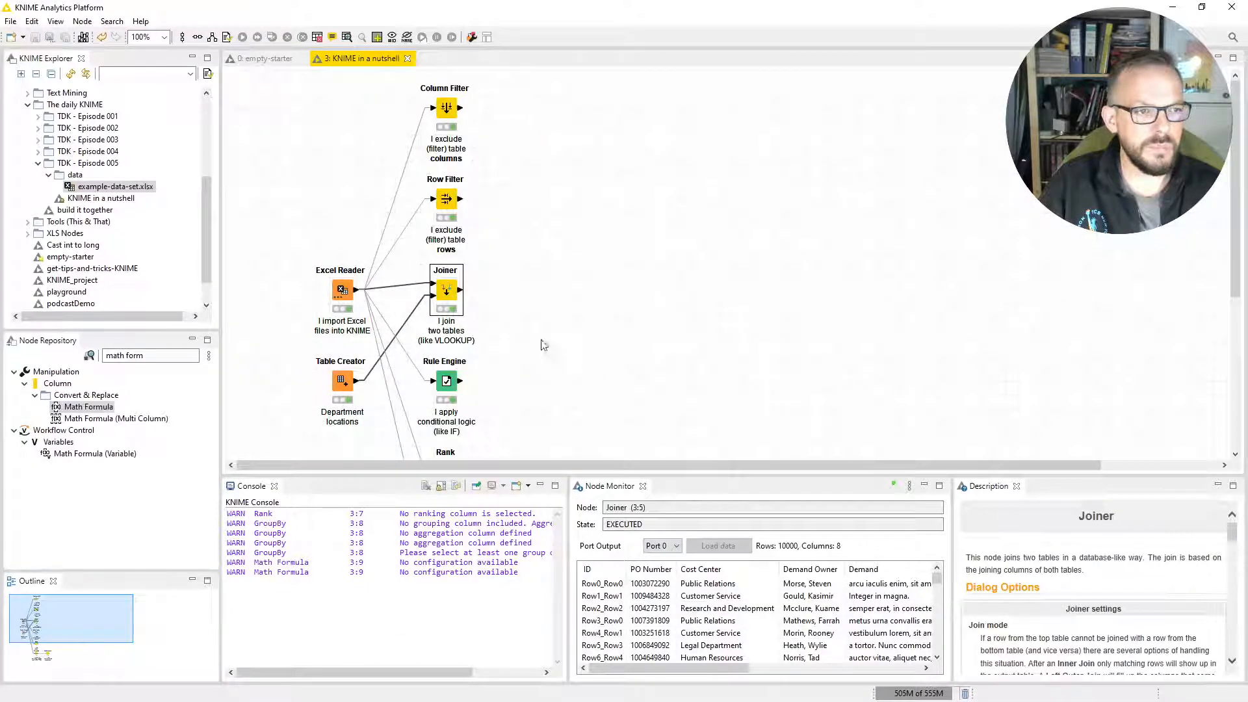
Examine the Joiner node's joined table including the added Location column, then close it.
{"action": "right_click", "coordinate": [450, 289]}
{"action": "left_click", "coordinate": [529, 584]}
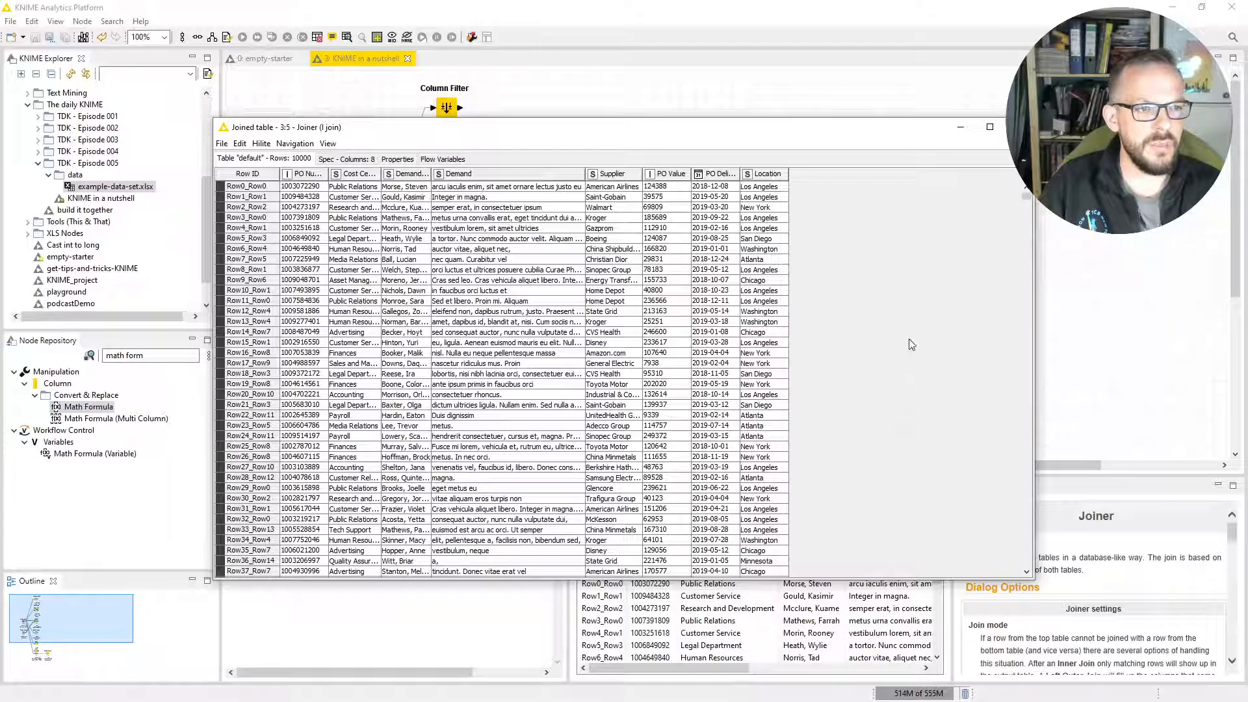
{"action": "left_click", "coordinate": [1018, 127]}
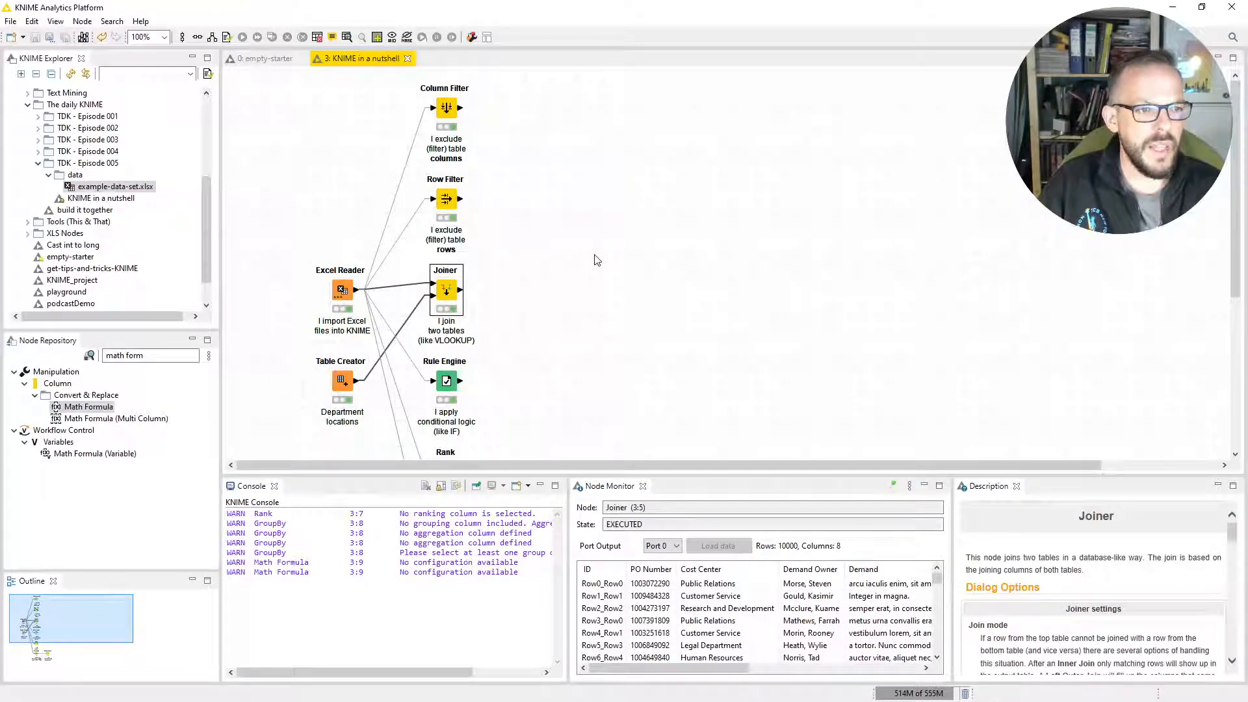
Open and close the Rule Engine's configuration, then inspect the demand class column of its output in the Node Monitor.
{"action": "scroll", "coordinate": [595, 267], "scroll_direction": "down", "scroll_amount": 2}
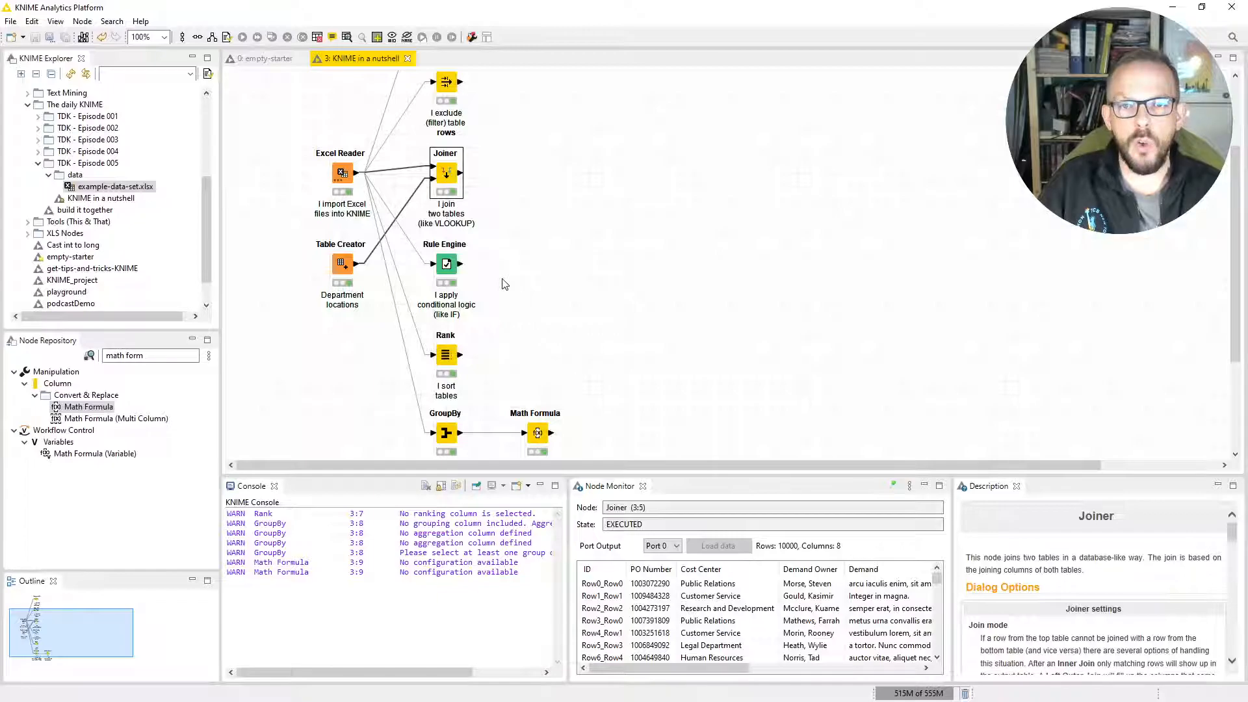
{"action": "double_click", "coordinate": [446, 268]}
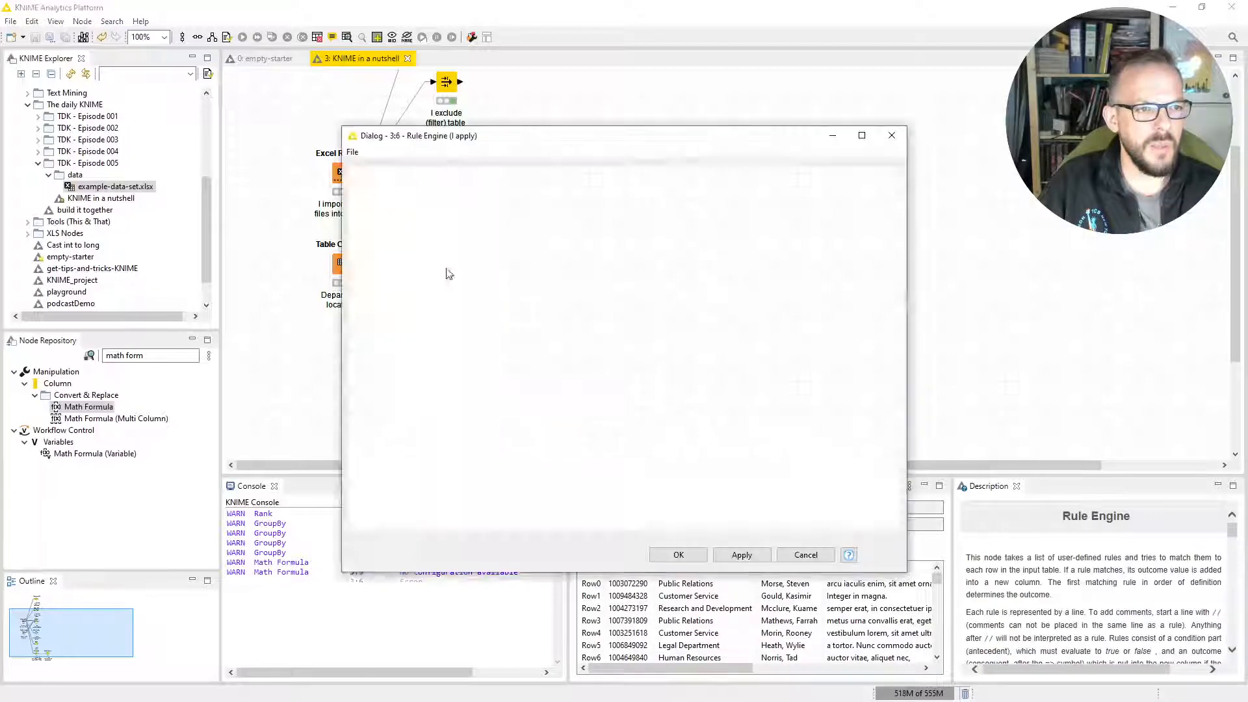
{"action": "left_click", "coordinate": [891, 135]}
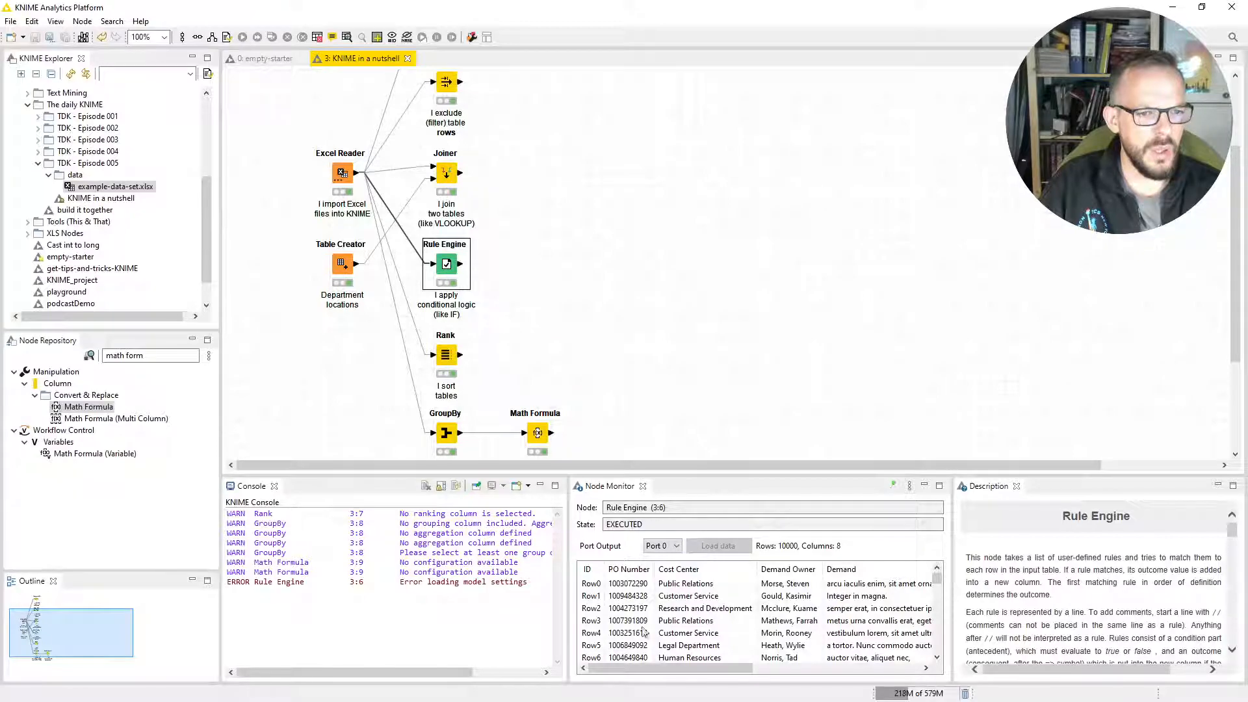
{"action": "left_click_drag", "start_coordinate": [741, 669], "coordinate": [913, 680]}
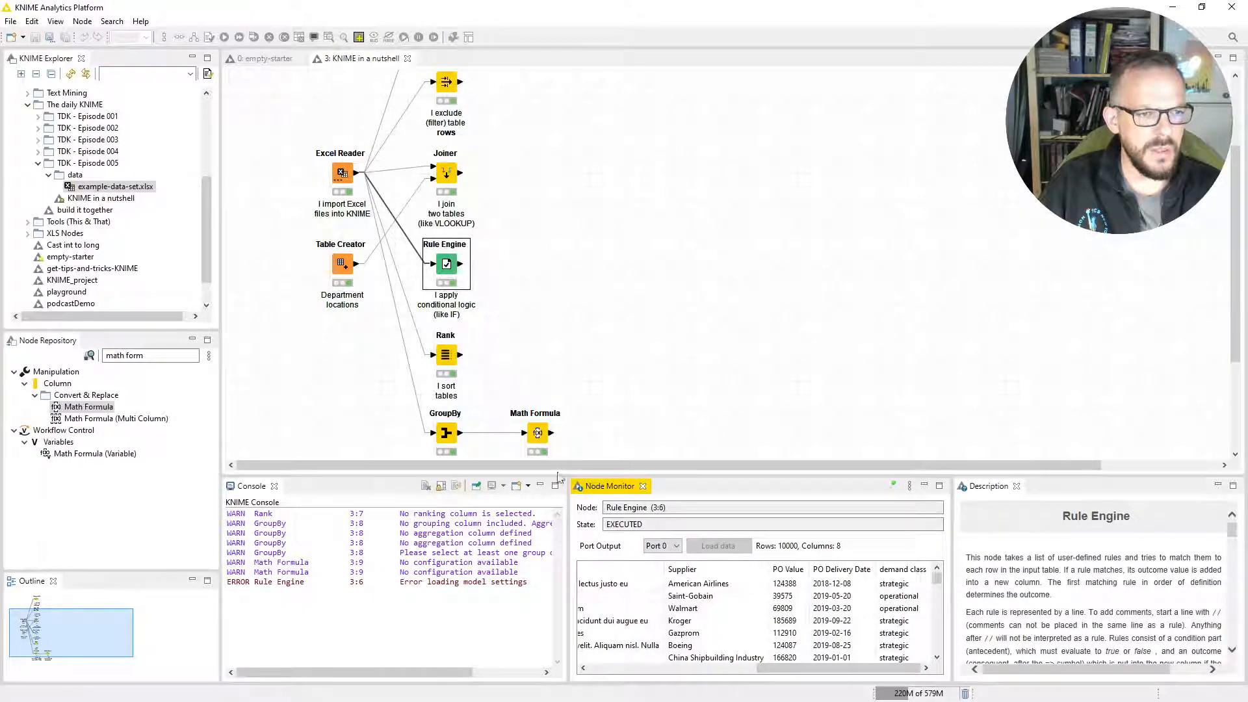
Review the Rule Engine's PO Value rules and its appended demand class column, then accept the configuration as is.
{"action": "double_click", "coordinate": [446, 266]}
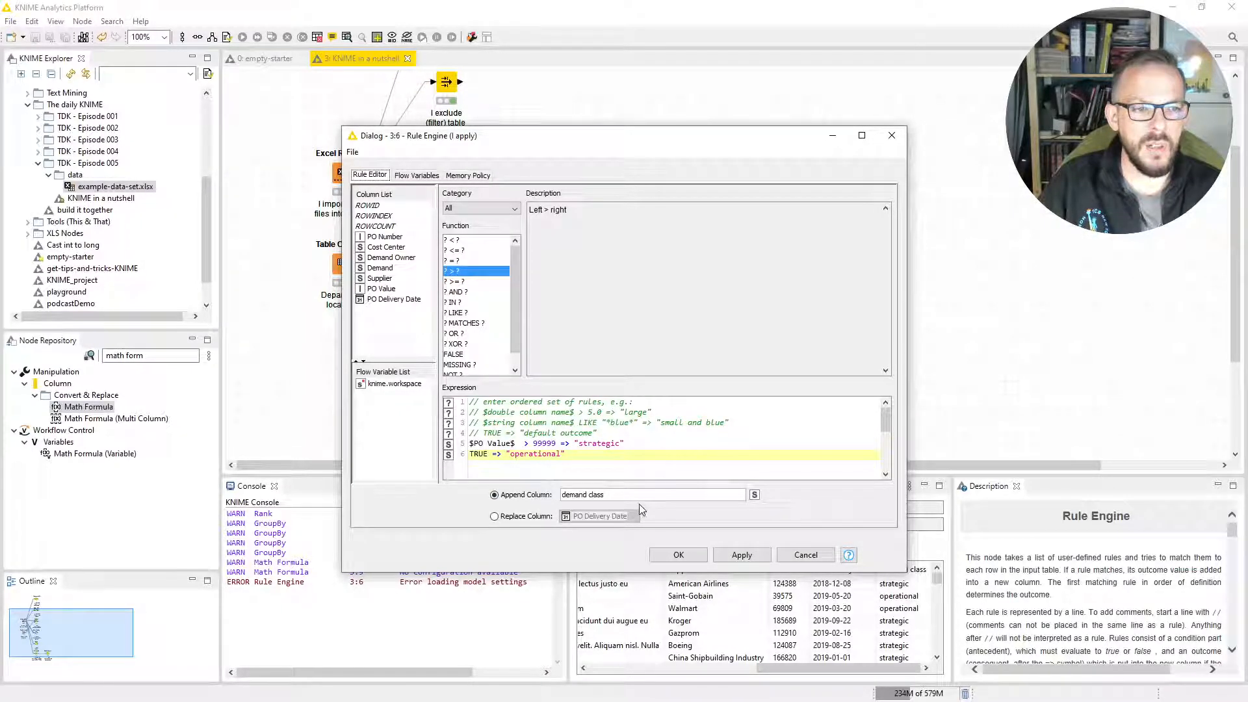
{"action": "left_click", "coordinate": [676, 556]}
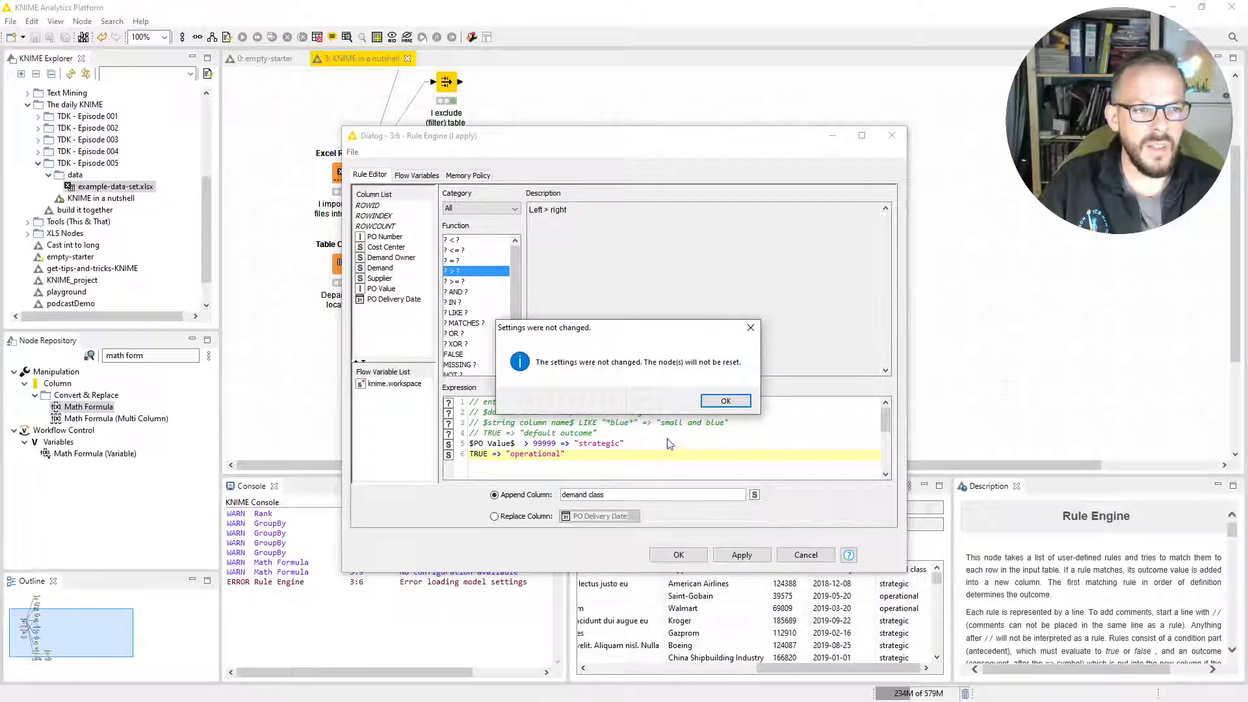
{"action": "left_click", "coordinate": [725, 401]}
Open the Rule Engine's classified values table and check the demand class of Row13 and Row16 against their PO Value.
{"action": "right_click", "coordinate": [448, 267]}
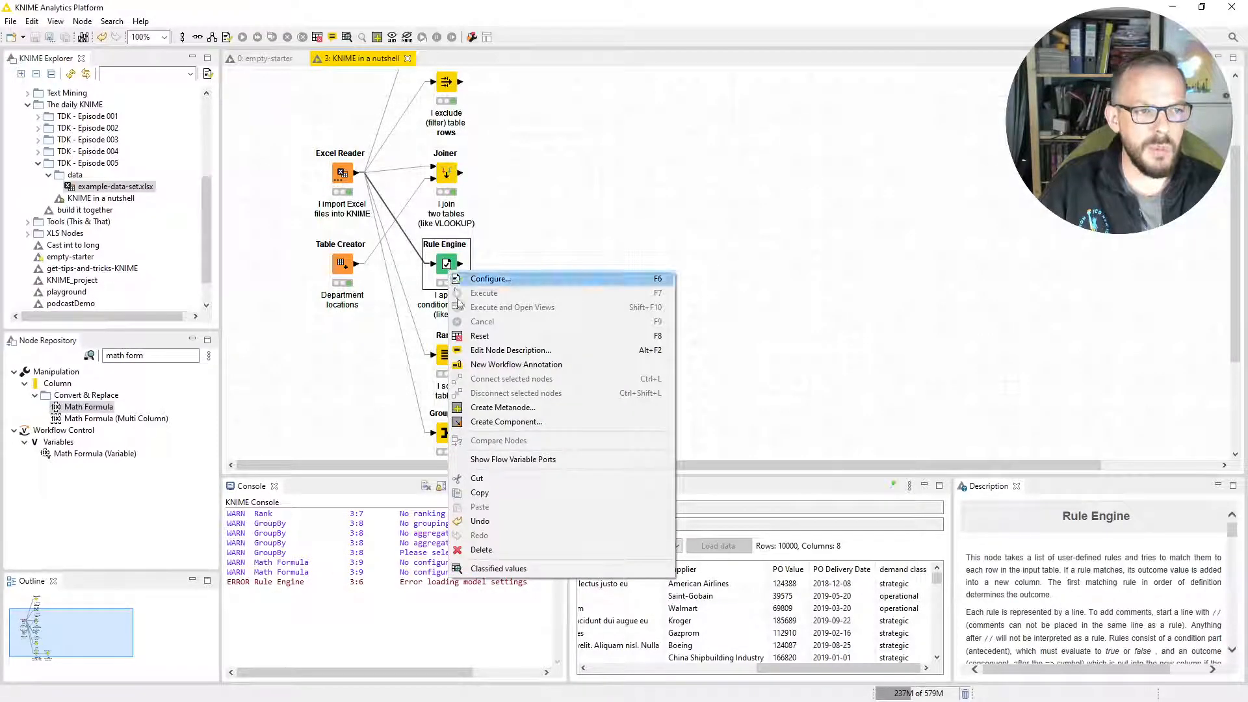
{"action": "left_click", "coordinate": [517, 570]}
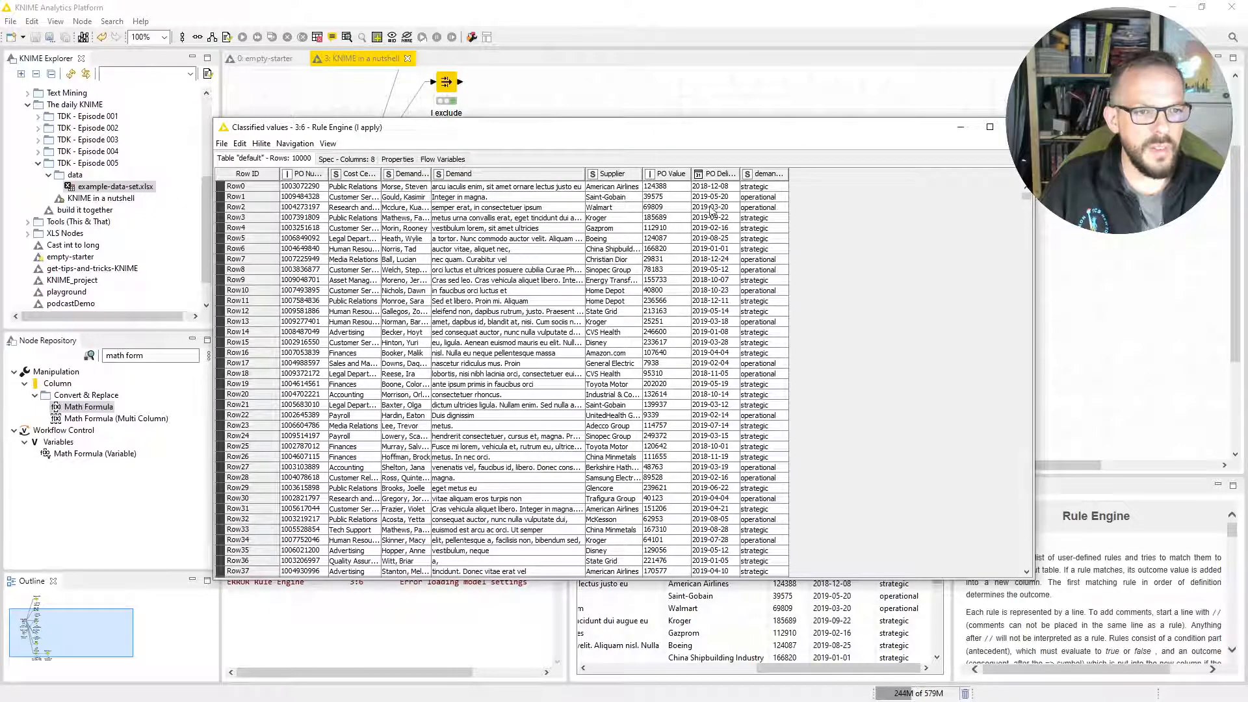
{"action": "left_click", "coordinate": [763, 323]}
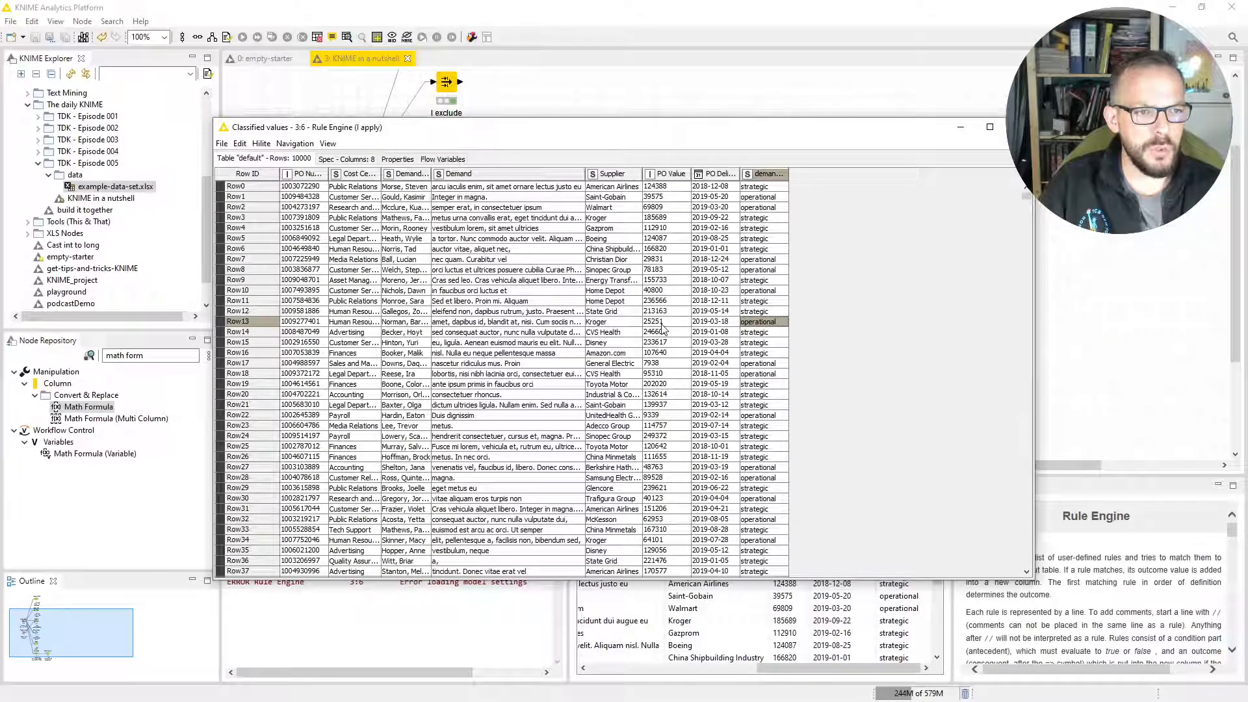
{"action": "left_click", "coordinate": [754, 354]}
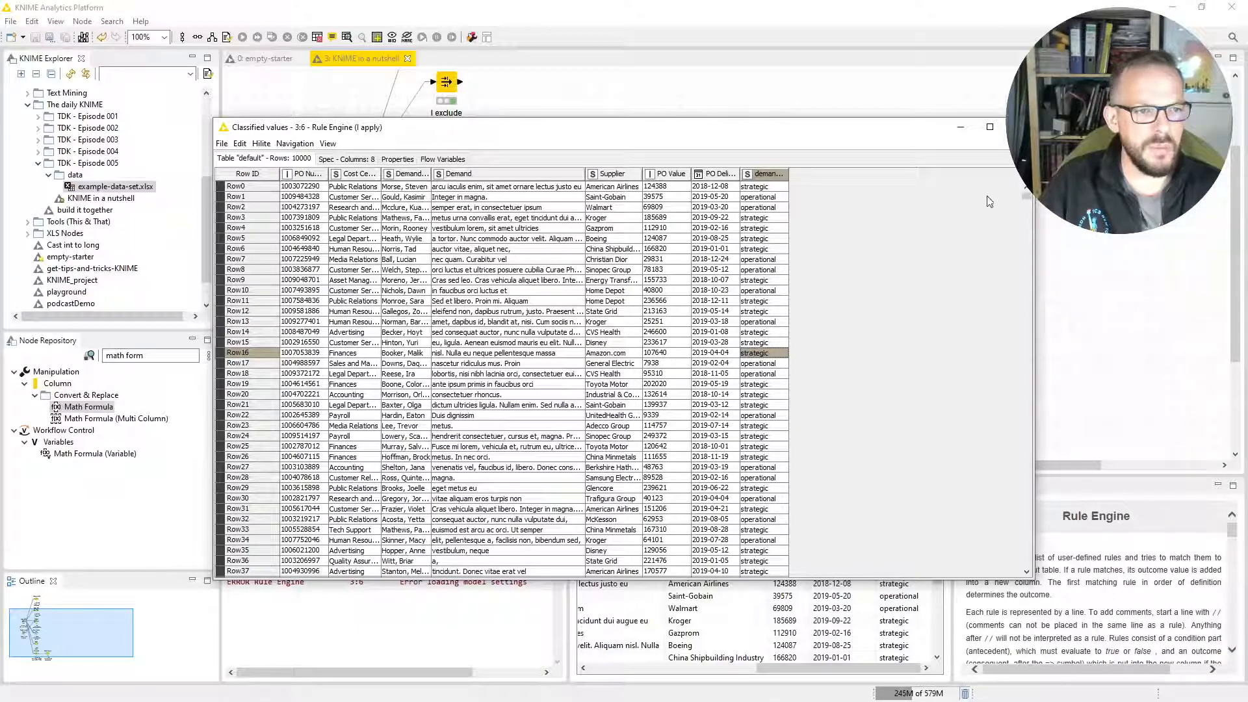
Close the classified values table, then review the Rank node's sort order options for PO Value and cancel its configuration.
{"action": "left_click", "coordinate": [1019, 127]}
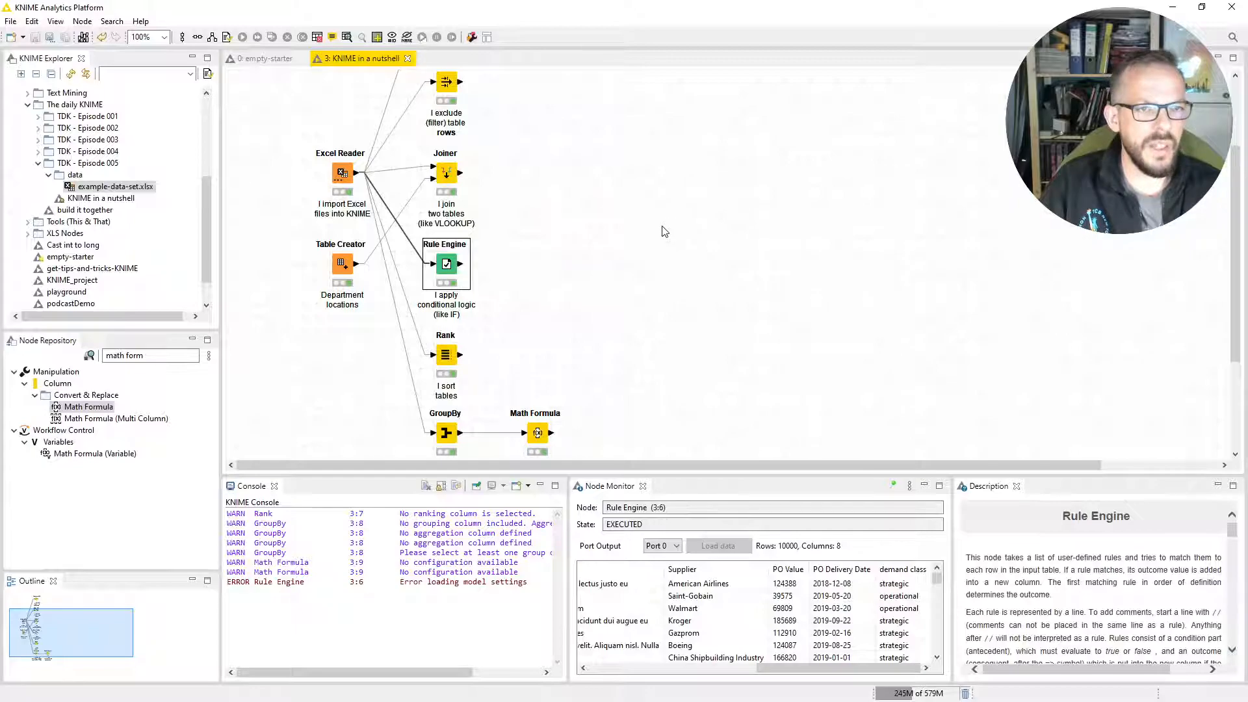
{"action": "scroll", "coordinate": [575, 288], "scroll_direction": "down", "scroll_amount": 3}
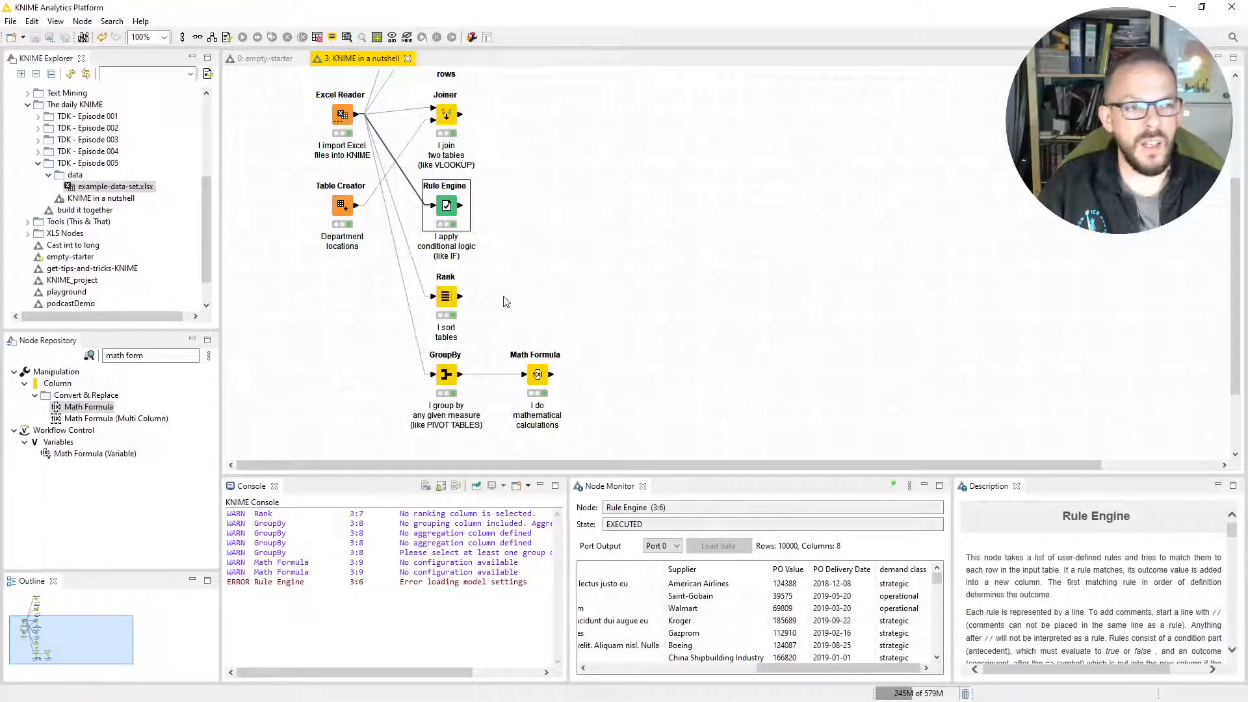
{"action": "double_click", "coordinate": [447, 303]}
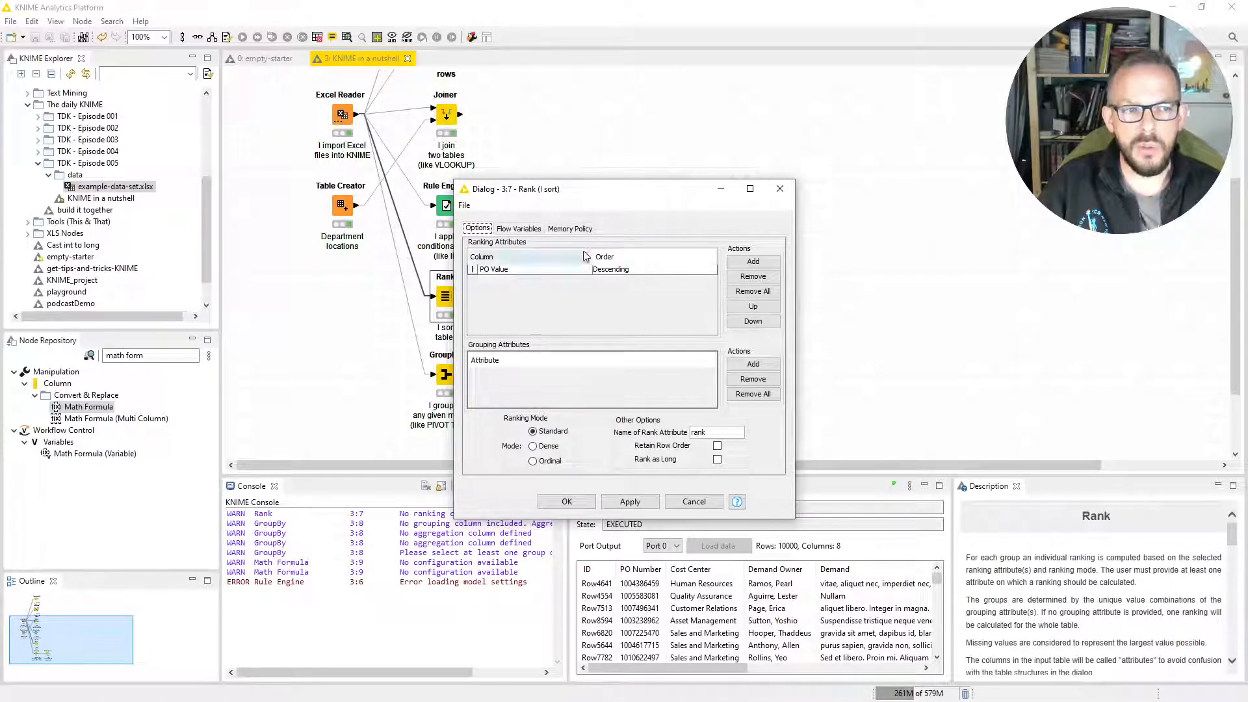
{"action": "left_click", "coordinate": [617, 270]}
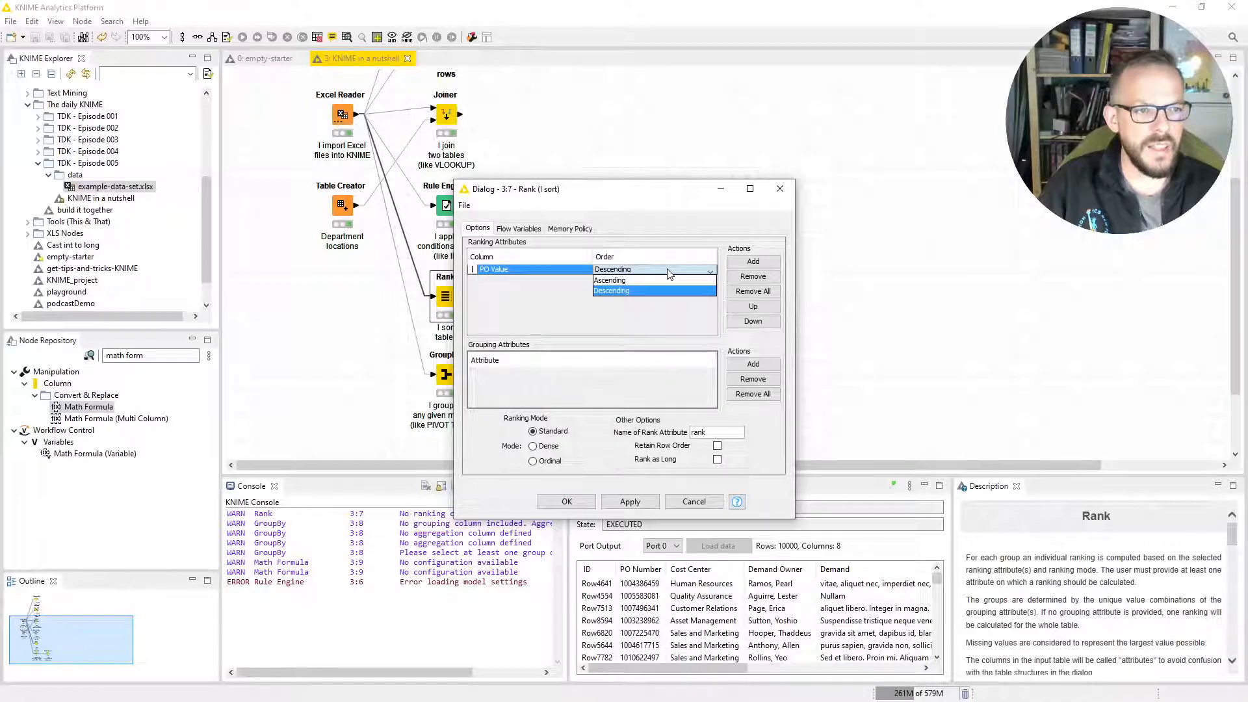
{"action": "left_click", "coordinate": [658, 317]}
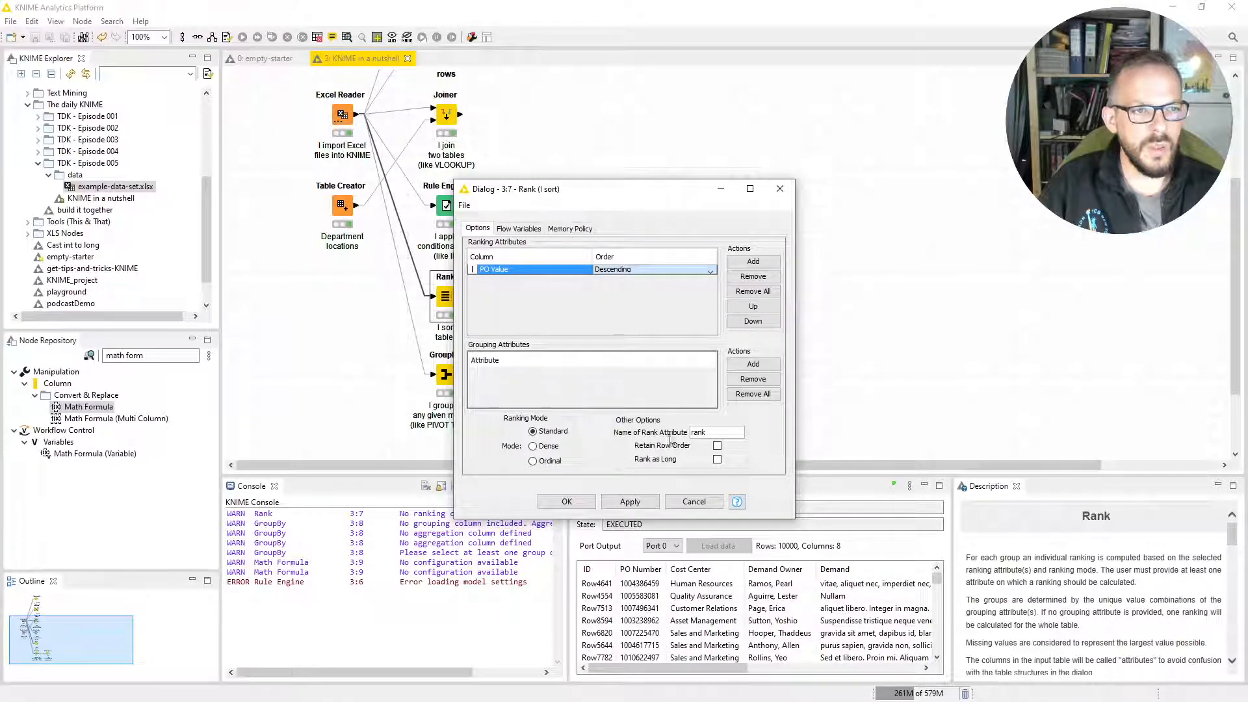
{"action": "left_click", "coordinate": [692, 501]}
Open the Rank node's ranked data table, examine the PO Value order and the rank column, and close it.
{"action": "right_click", "coordinate": [447, 298]}
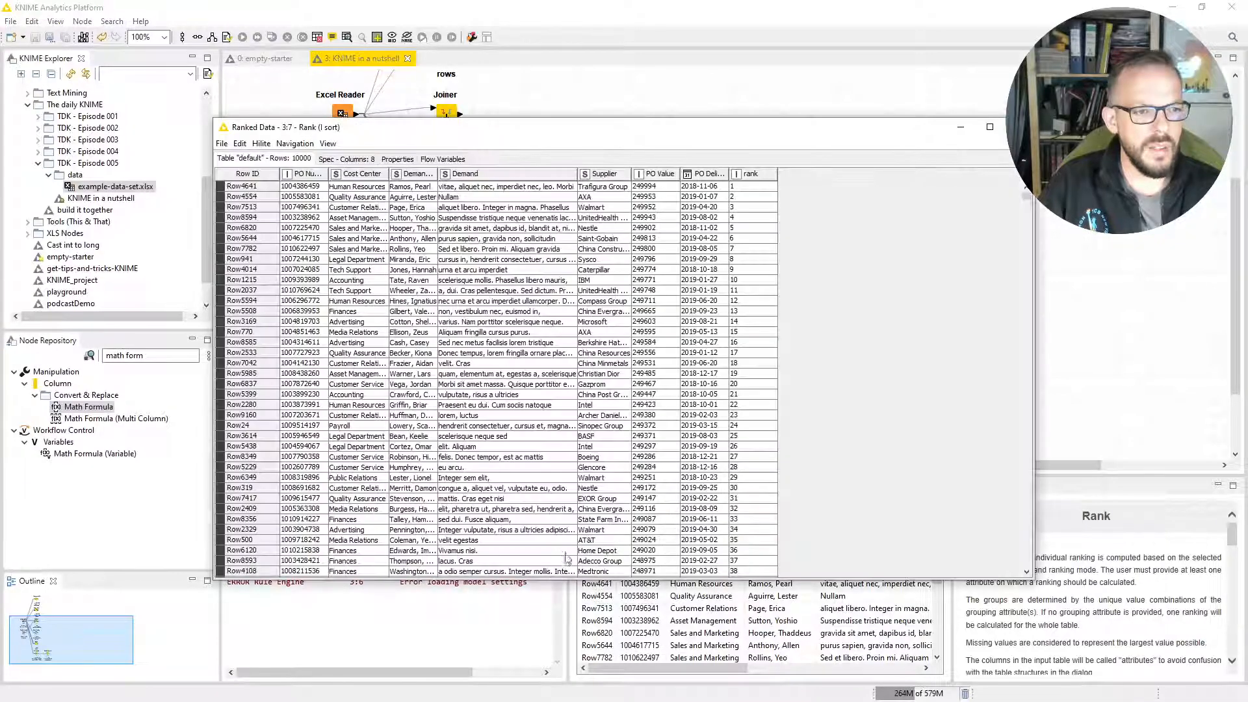
{"action": "left_click", "coordinate": [534, 591]}
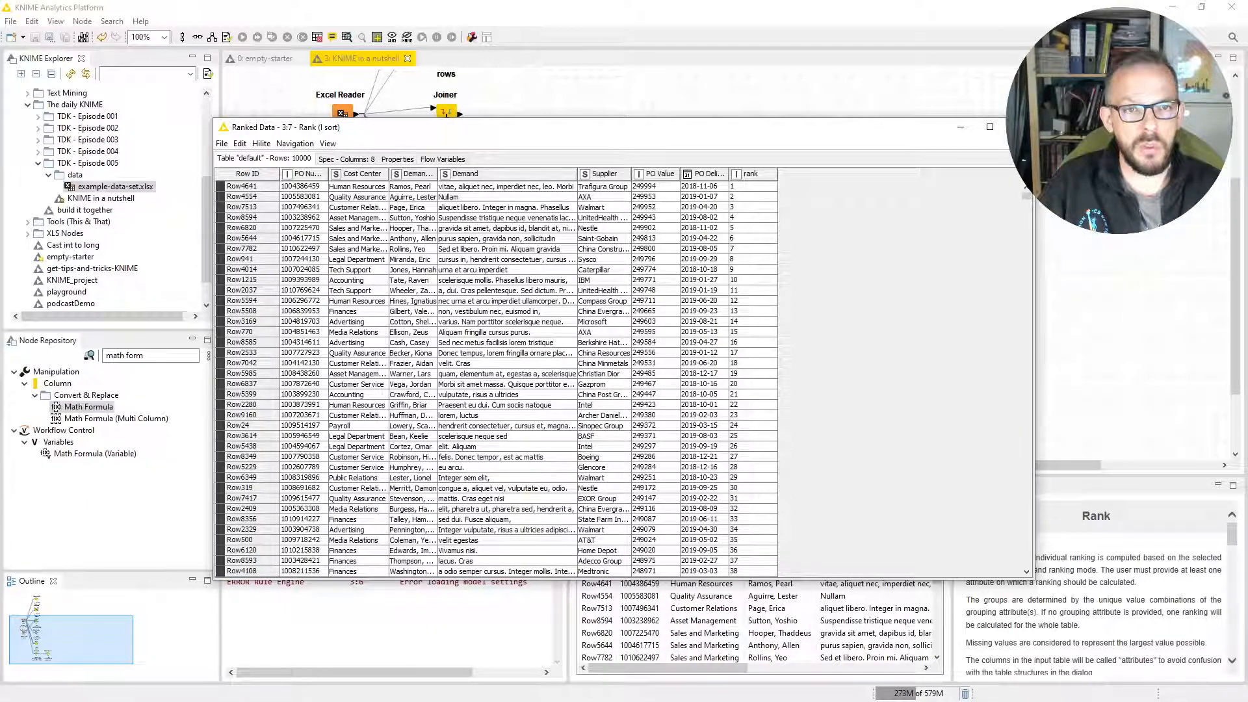
{"action": "left_click", "coordinate": [1019, 127]}
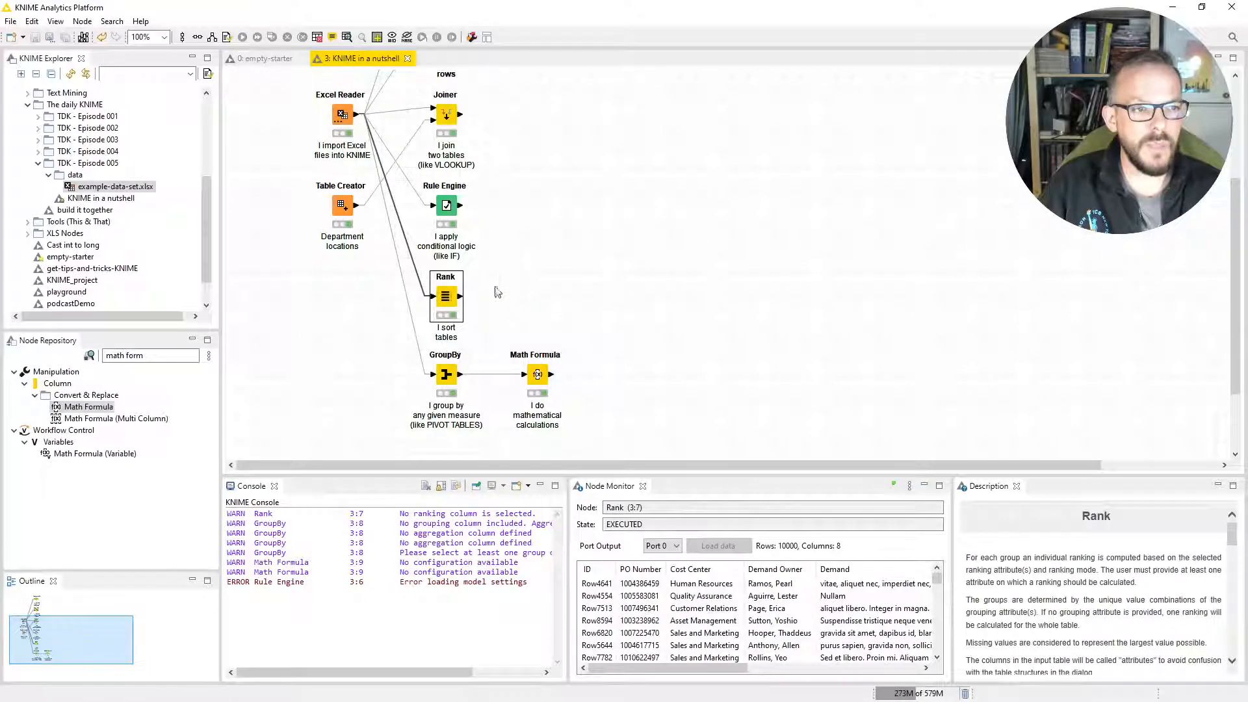
Review the GroupBy node's group column and the aggregation methods for PO Value, keep Sum, and accept the configuration.
{"action": "double_click", "coordinate": [446, 375]}
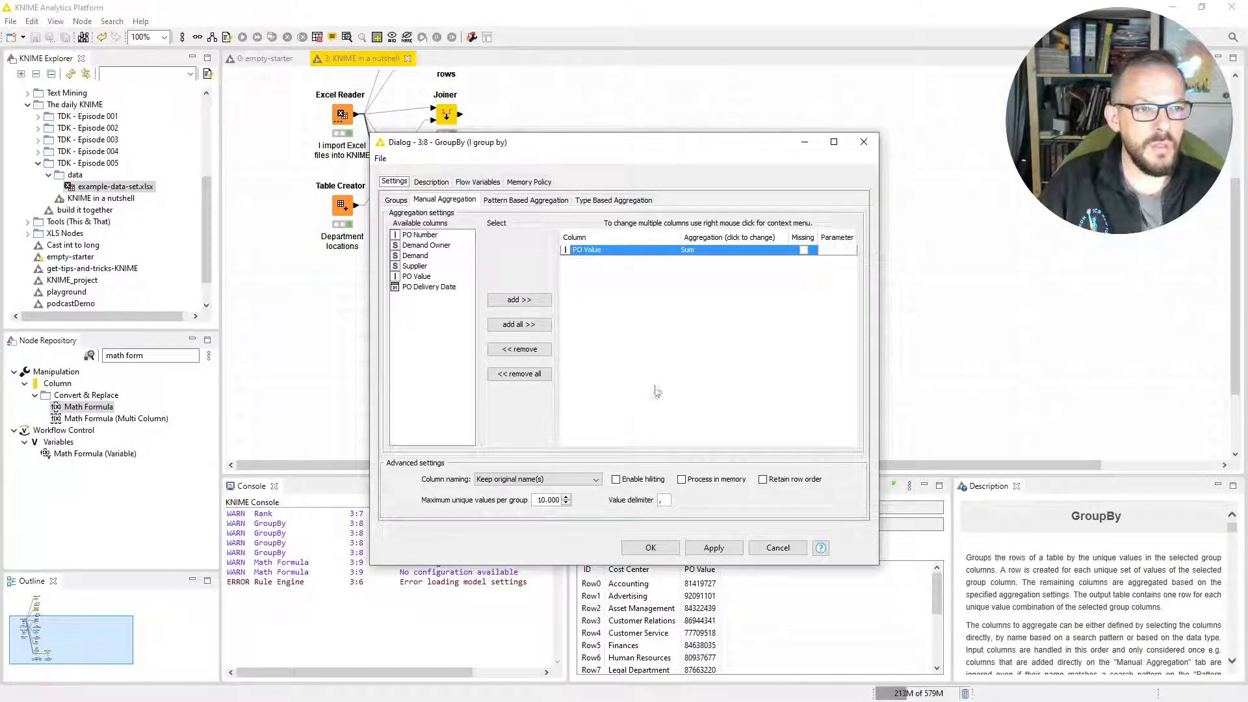
{"action": "left_click", "coordinate": [394, 200]}
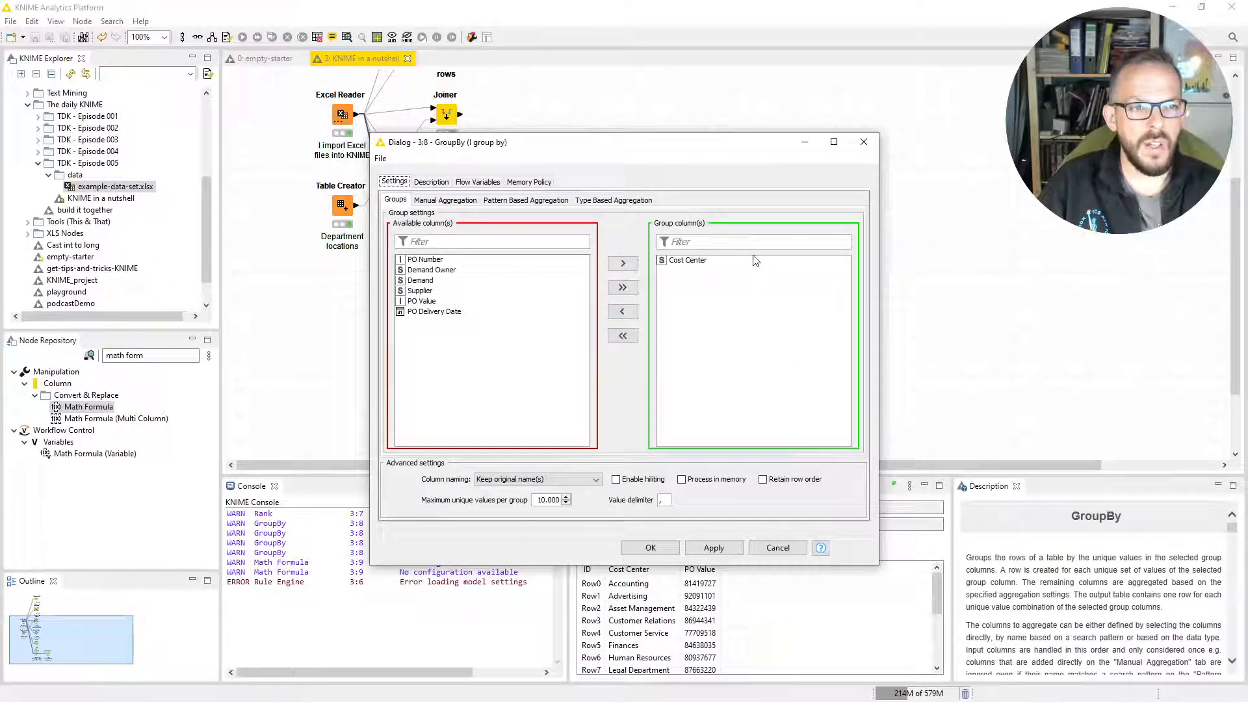
{"action": "left_click", "coordinate": [432, 200]}
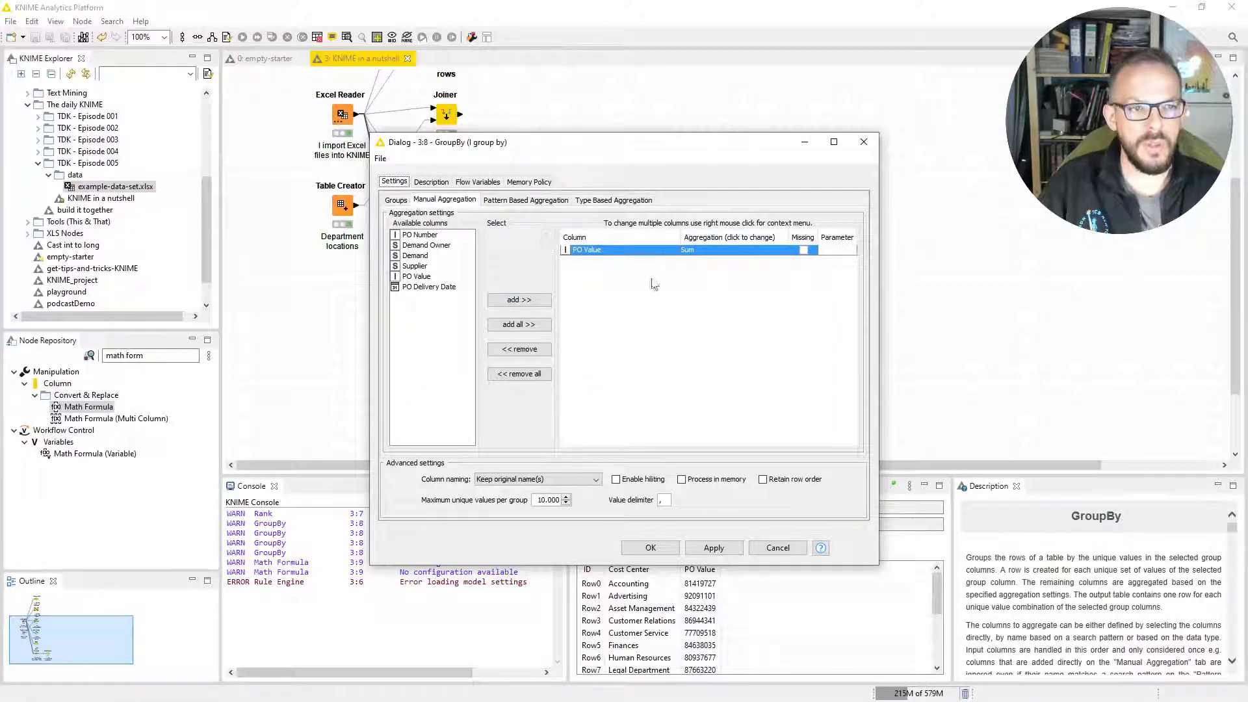
{"action": "mouse_move", "coordinate": [767, 253]}
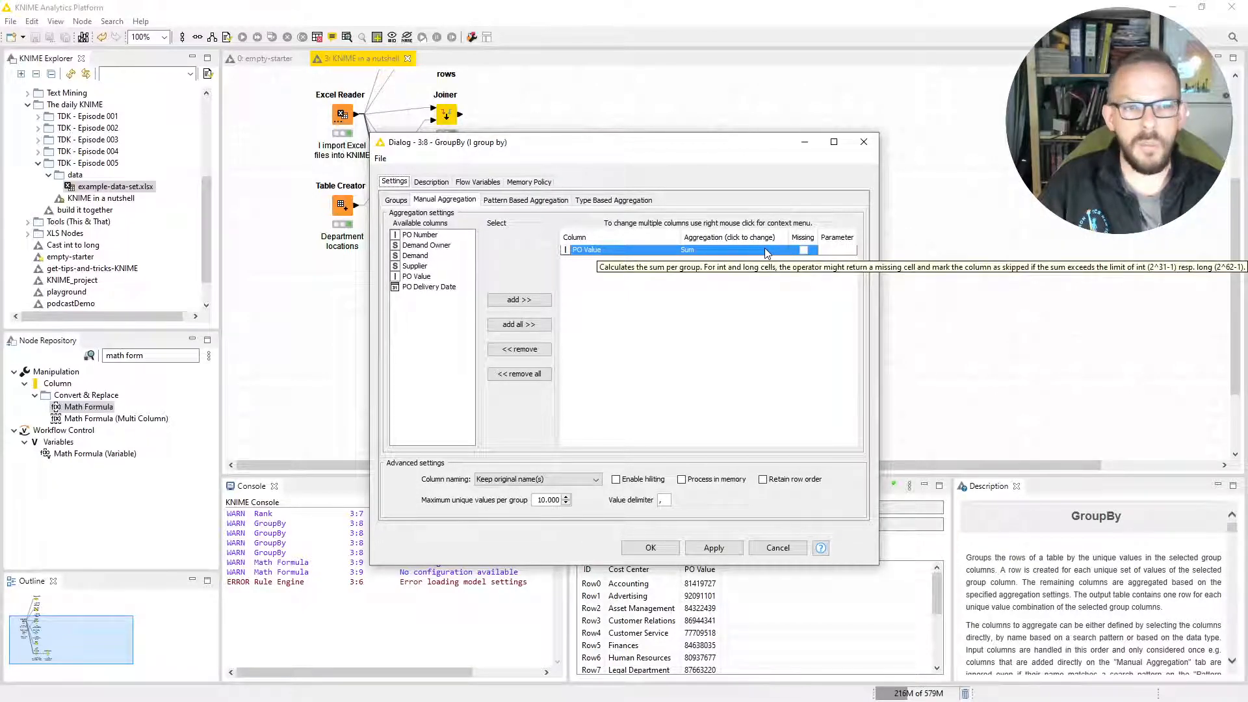
{"action": "left_click", "coordinate": [767, 252]}
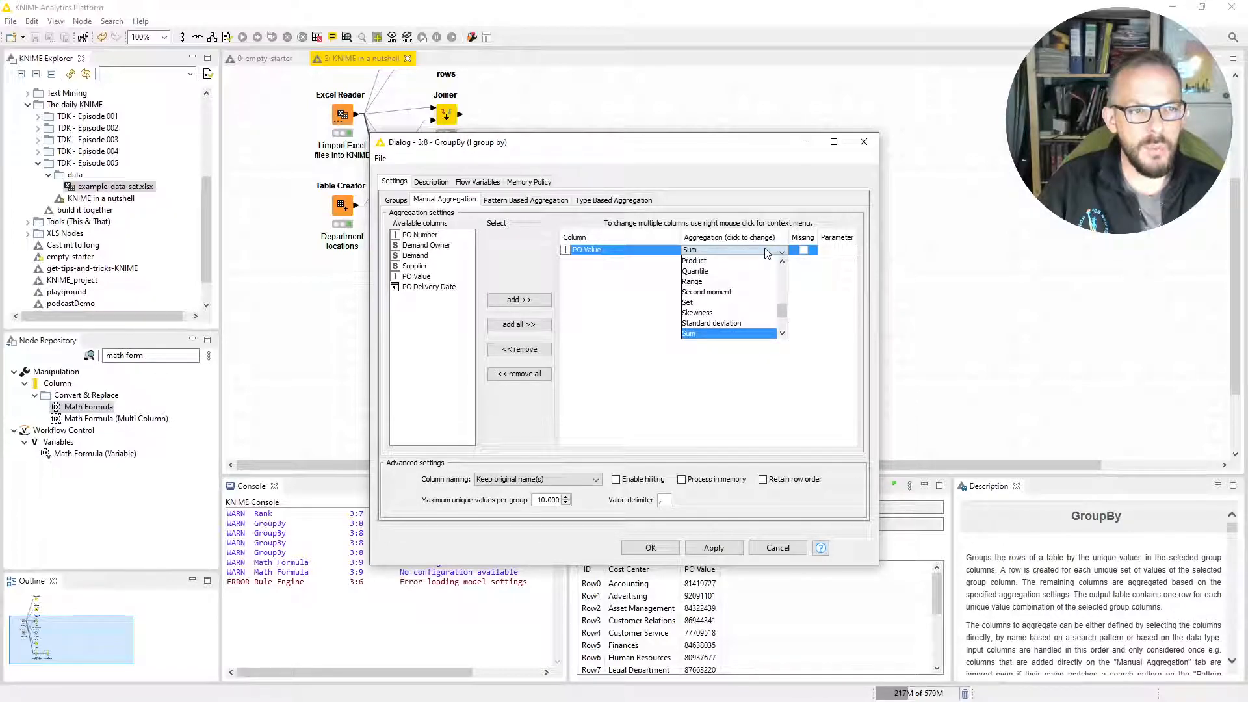
{"action": "left_click", "coordinate": [767, 252]}
{"action": "left_click", "coordinate": [782, 253]}
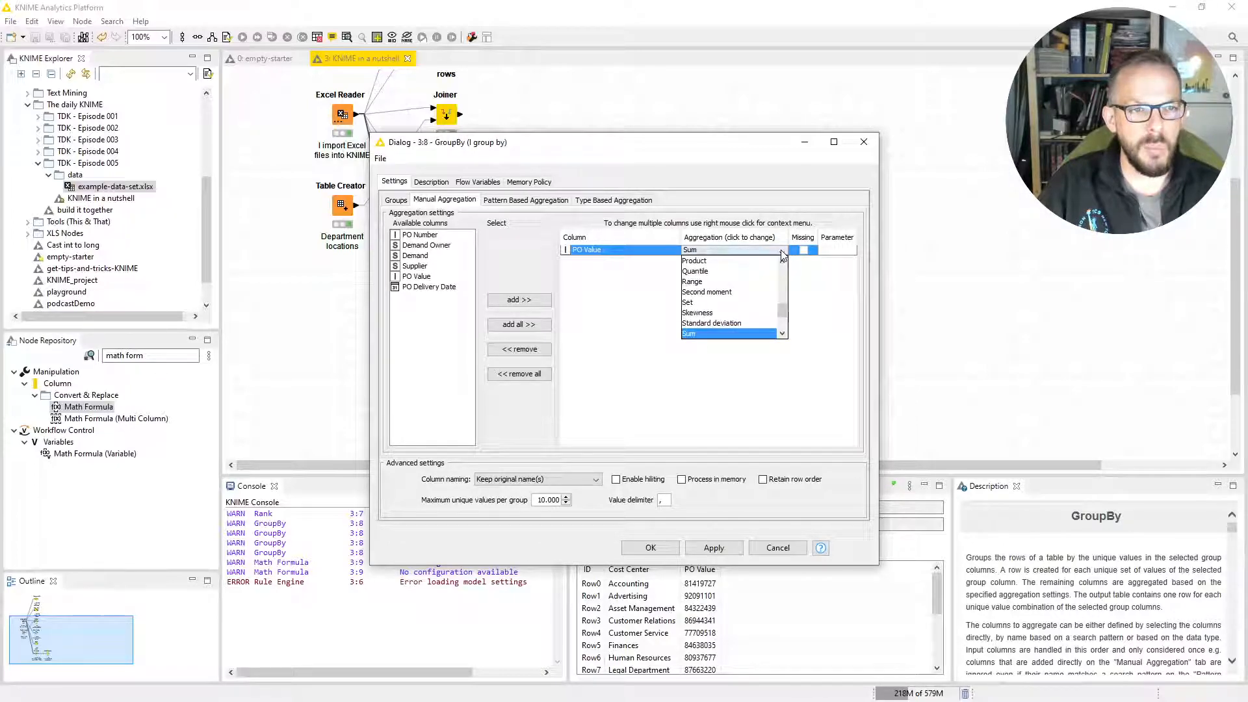
{"action": "mouse_move", "coordinate": [781, 311]}
{"action": "left_mouse_down"}
{"action": "mouse_move", "coordinate": [782, 273]}
{"action": "mouse_move", "coordinate": [782, 317]}
{"action": "left_mouse_up"}
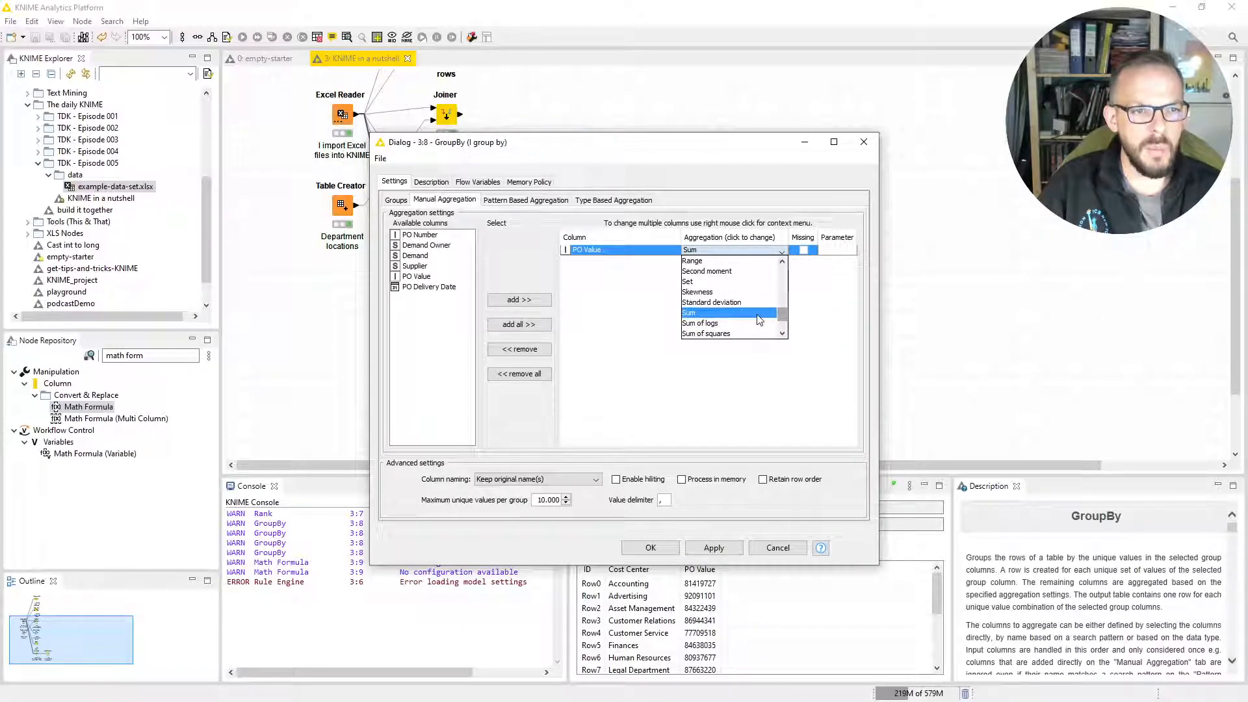
{"action": "left_click", "coordinate": [758, 318]}
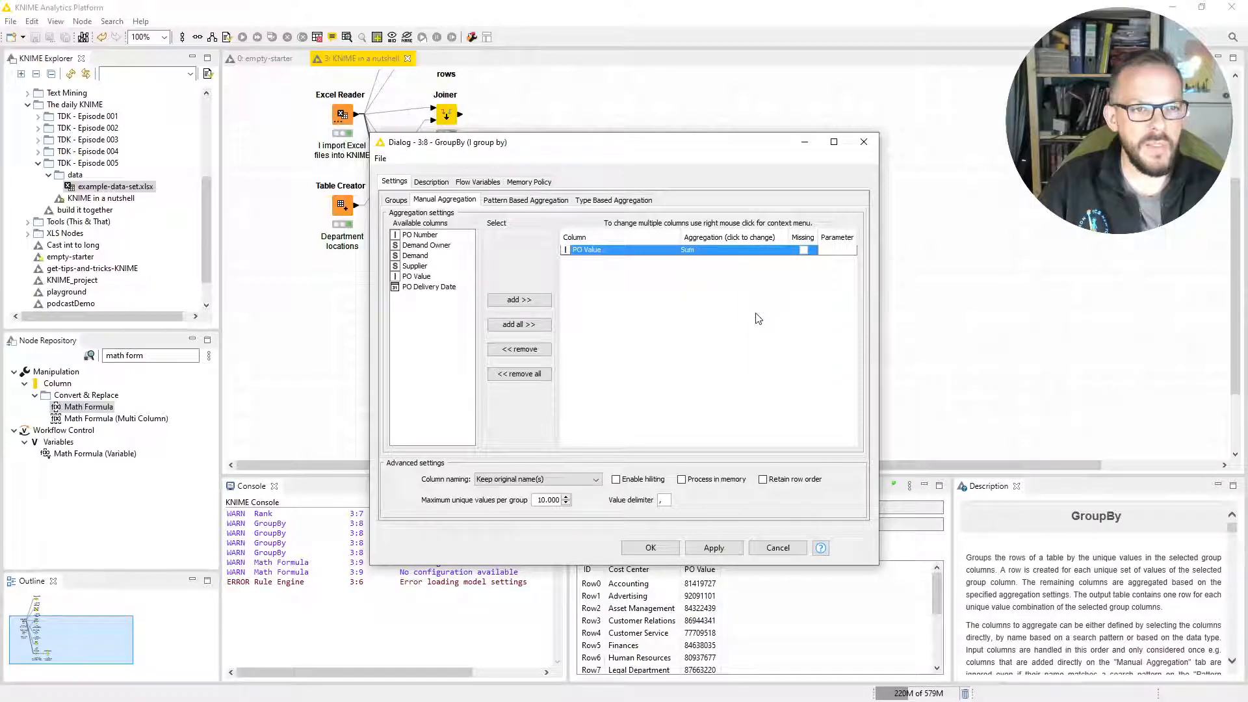
{"action": "left_click", "coordinate": [651, 547]}
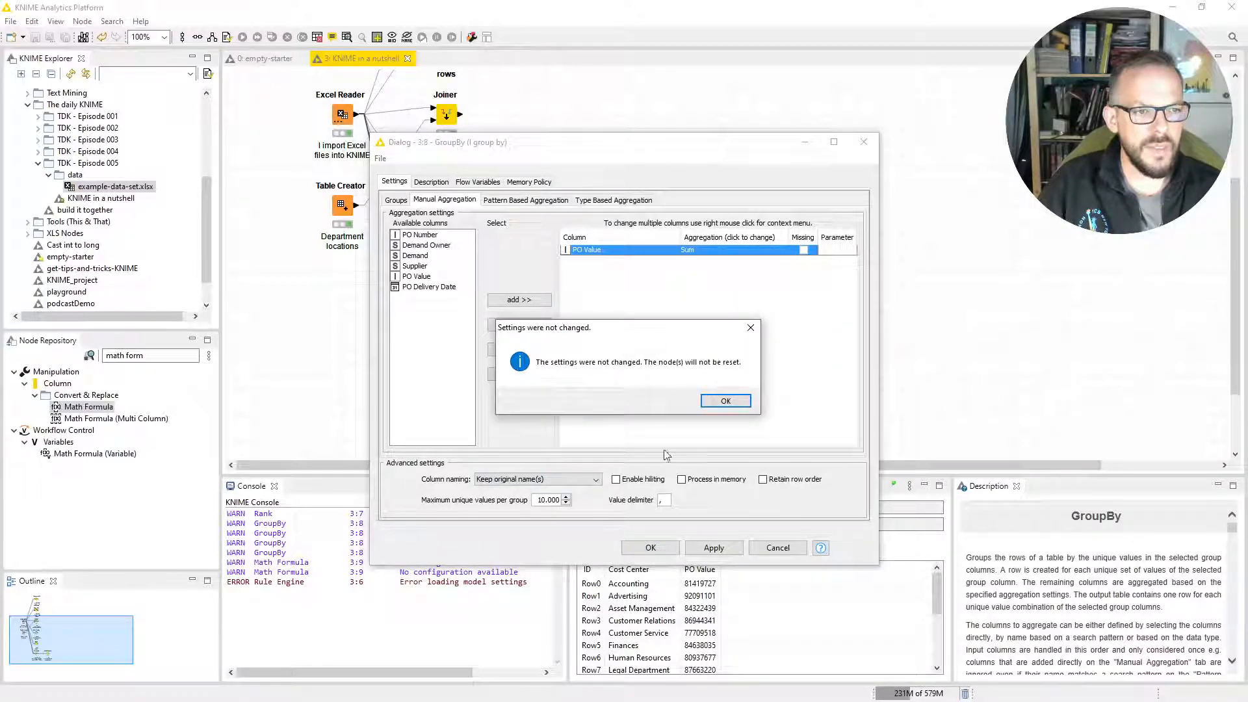
{"action": "left_click", "coordinate": [712, 403]}
Open the GroupBy node's group table, widen its Cost Center and PO Value columns to read the totals, and close it.
{"action": "right_click", "coordinate": [448, 377]}
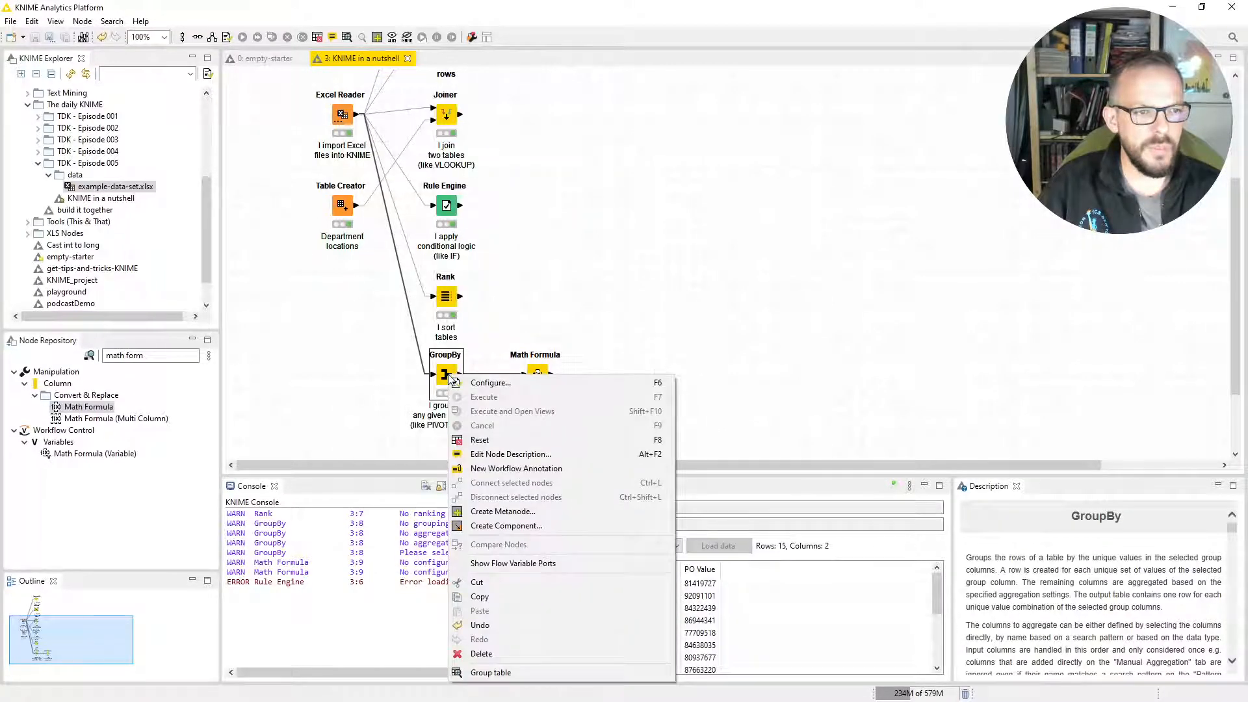
{"action": "left_click", "coordinate": [491, 672]}
{"action": "left_click_drag", "start_coordinate": [501, 134], "coordinate": [796, 96]}
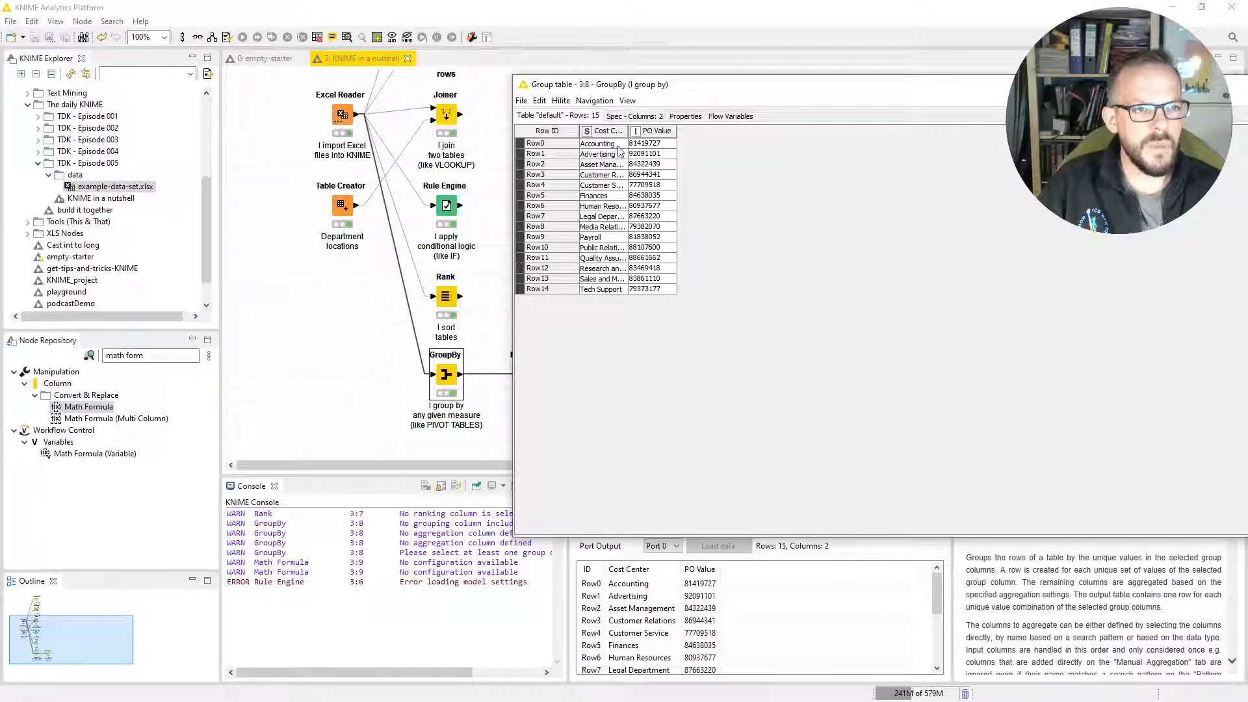
{"action": "left_click_drag", "start_coordinate": [627, 133], "coordinate": [803, 132]}
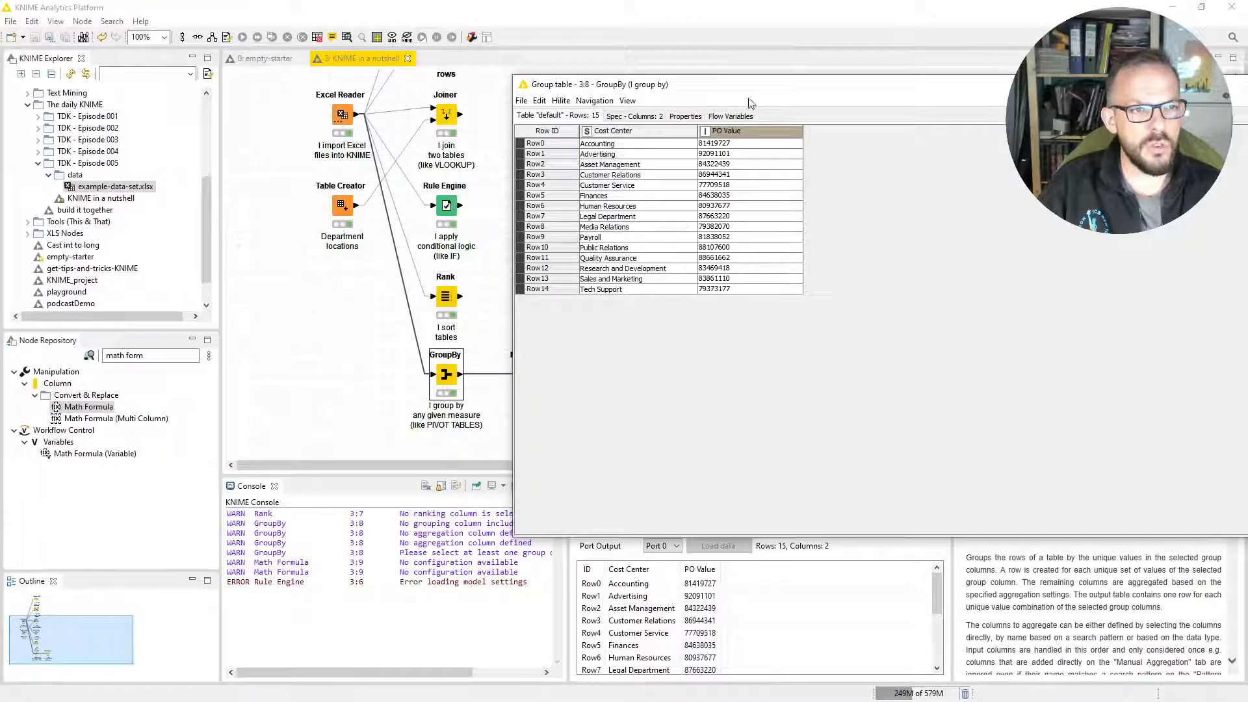
{"action": "left_click_drag", "start_coordinate": [765, 91], "coordinate": [463, 138]}
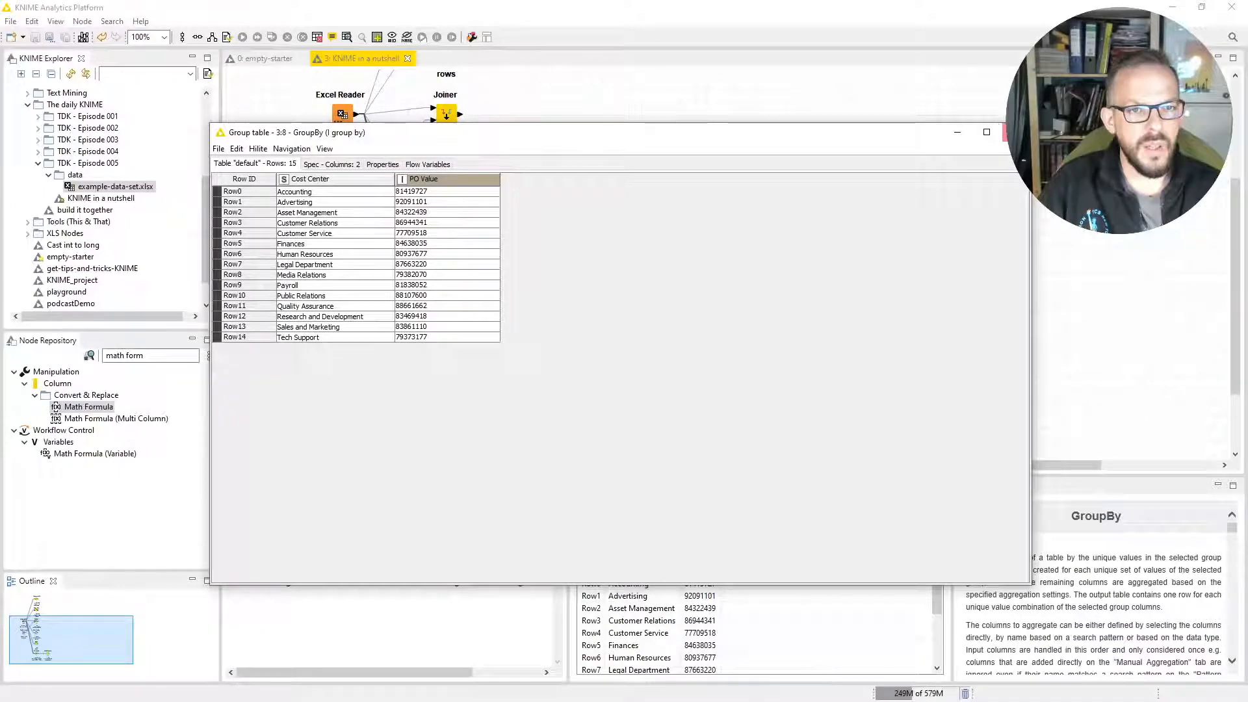
{"action": "left_click", "coordinate": [1002, 131]}
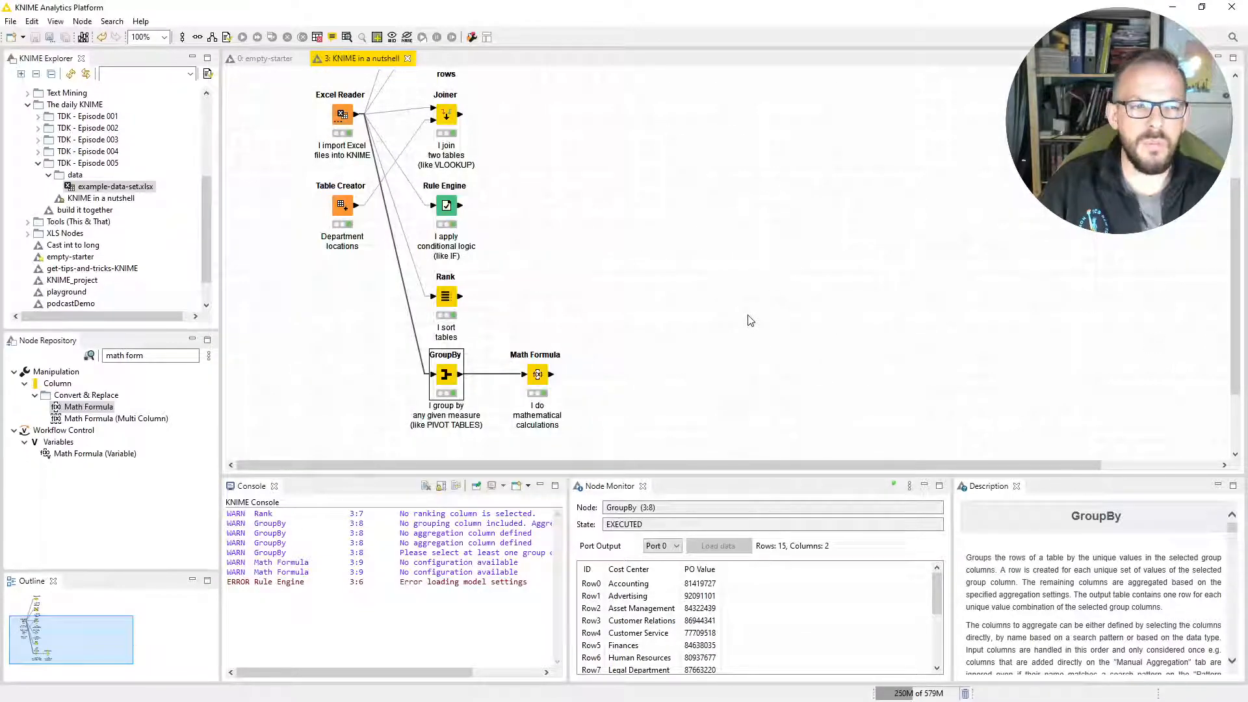
Open and cancel the Math Formula's configuration, then show the GroupBy output in the Node Monitor.
{"action": "double_click", "coordinate": [537, 375]}
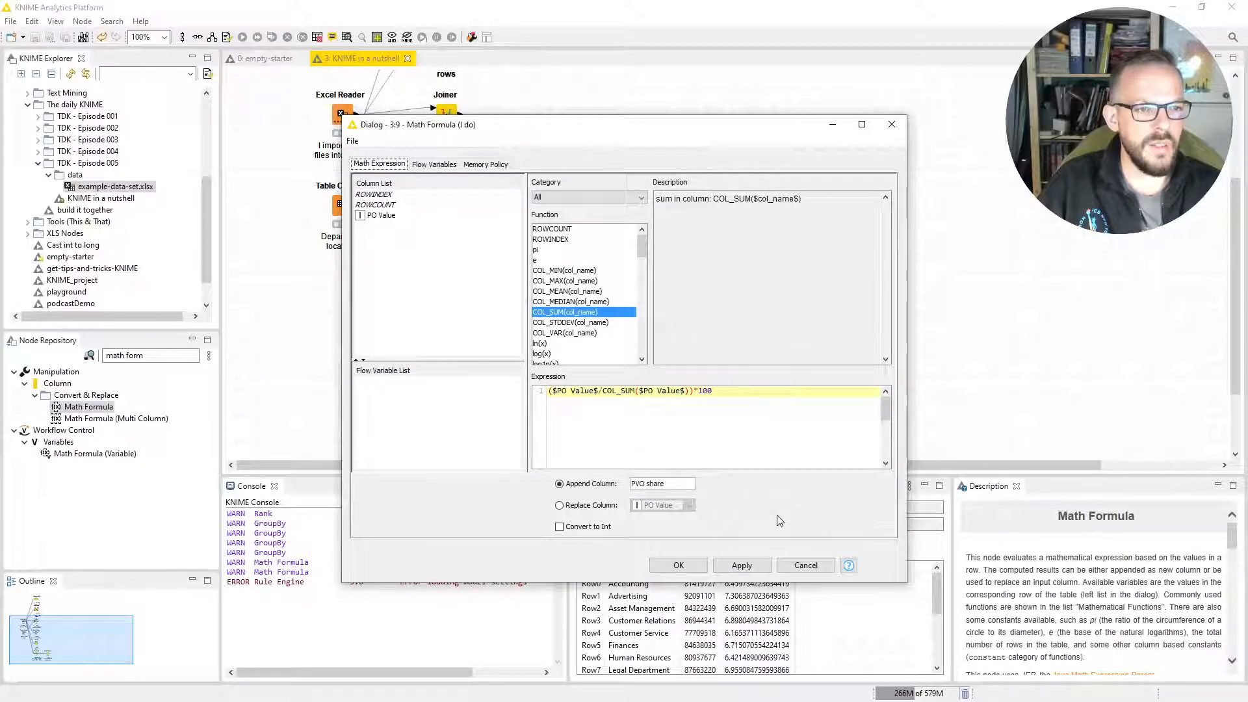
{"action": "left_click", "coordinate": [806, 566]}
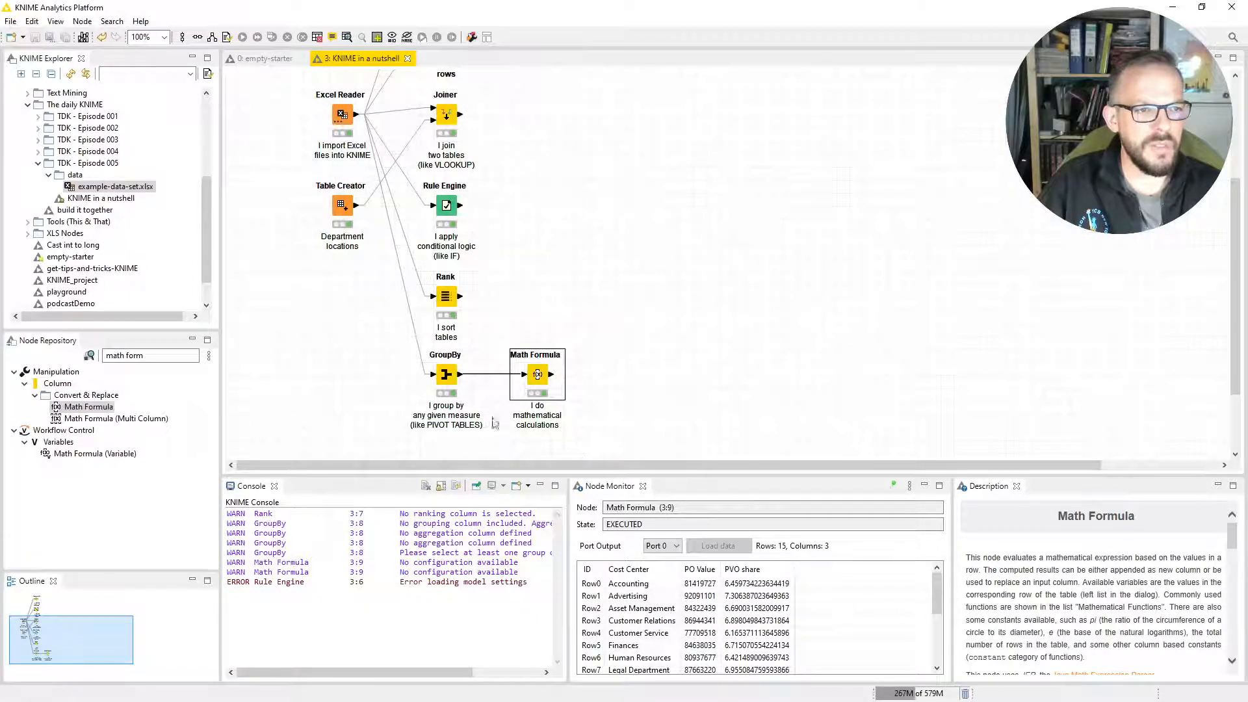
{"action": "left_click", "coordinate": [440, 390]}
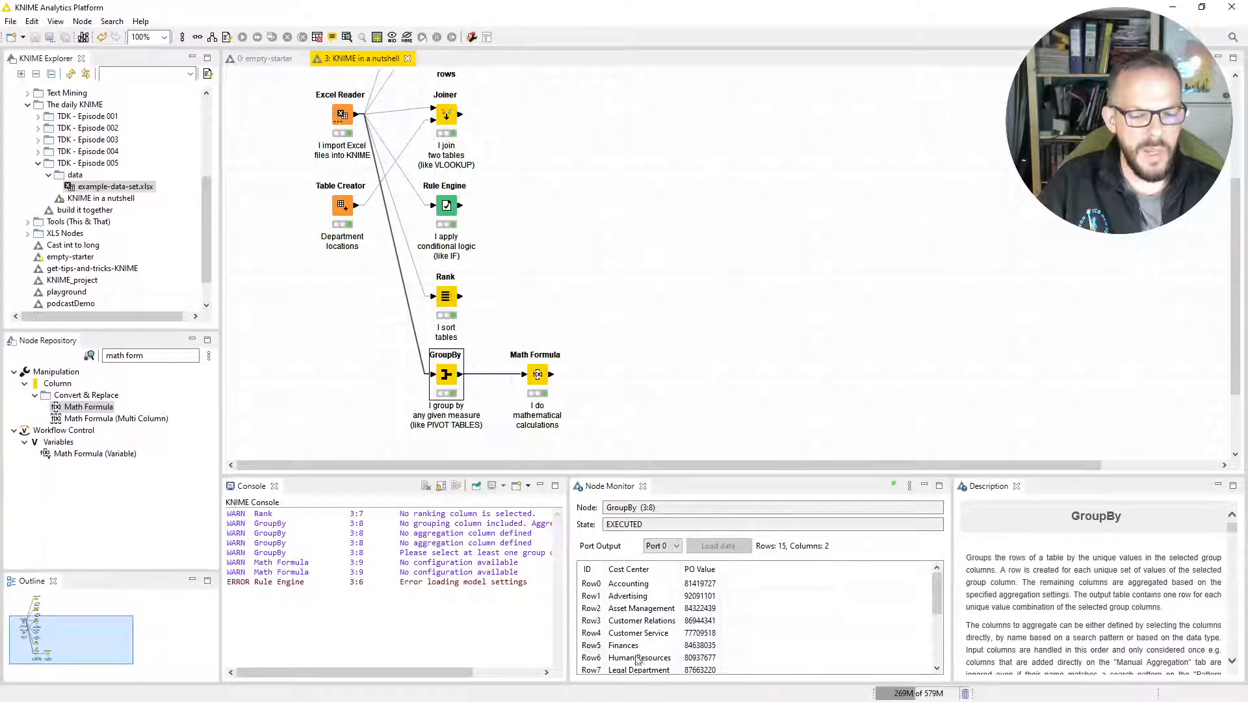
Review the Math Formula's PO Value share expression and its appended PVO share column, then accept the configuration as is.
{"action": "double_click", "coordinate": [537, 375]}
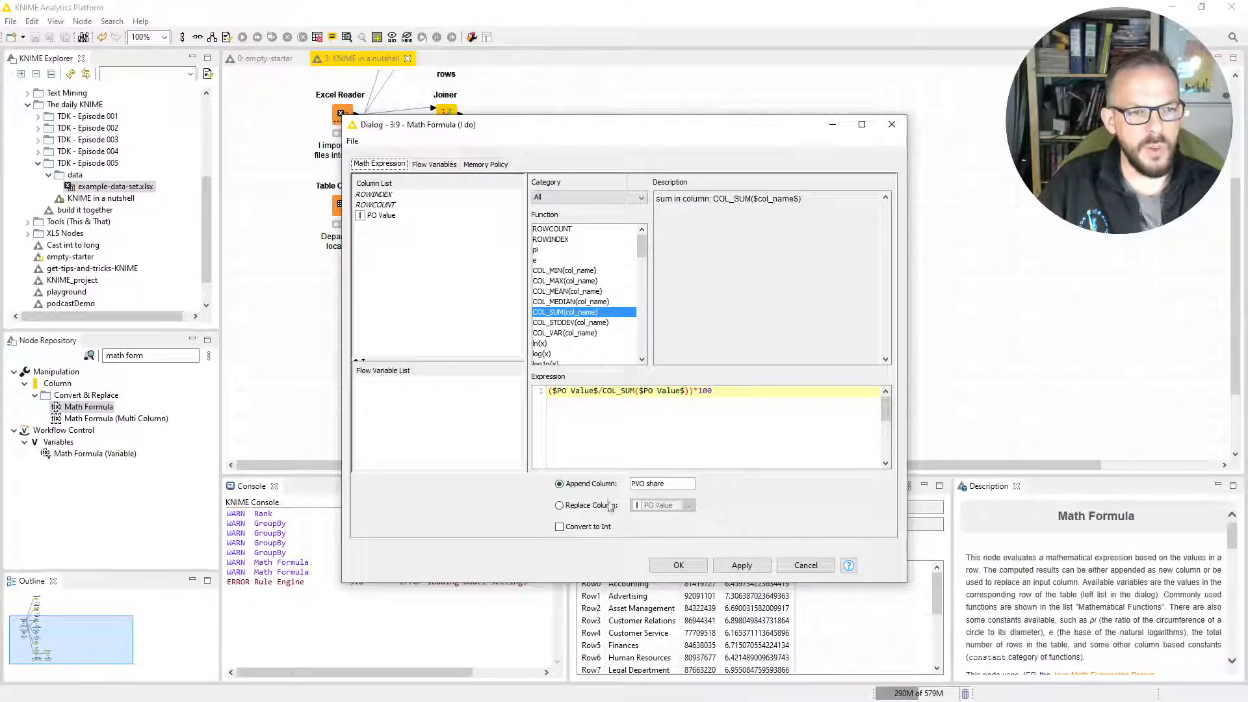
{"action": "left_click", "coordinate": [678, 566]}
{"action": "left_click", "coordinate": [718, 401]}
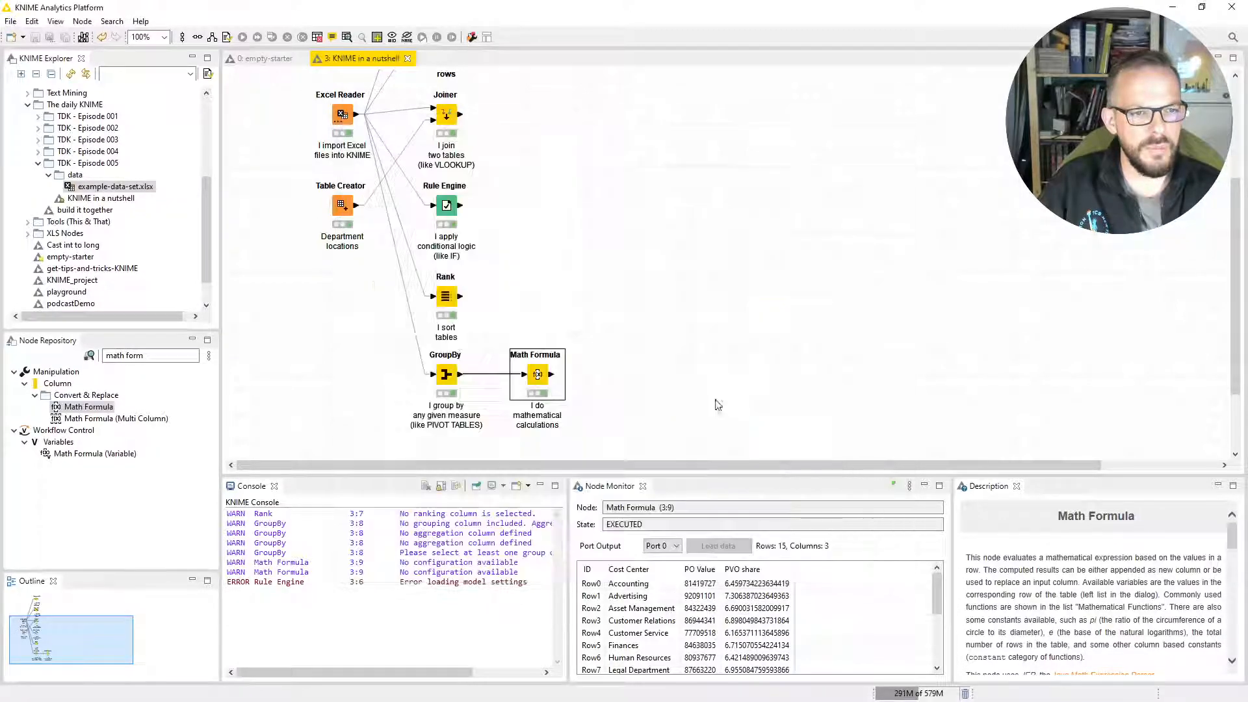
Open the Math Formula's output data, sort it by PVO share in descending order to compare cost centers, and close it.
{"action": "right_click", "coordinate": [537, 376]}
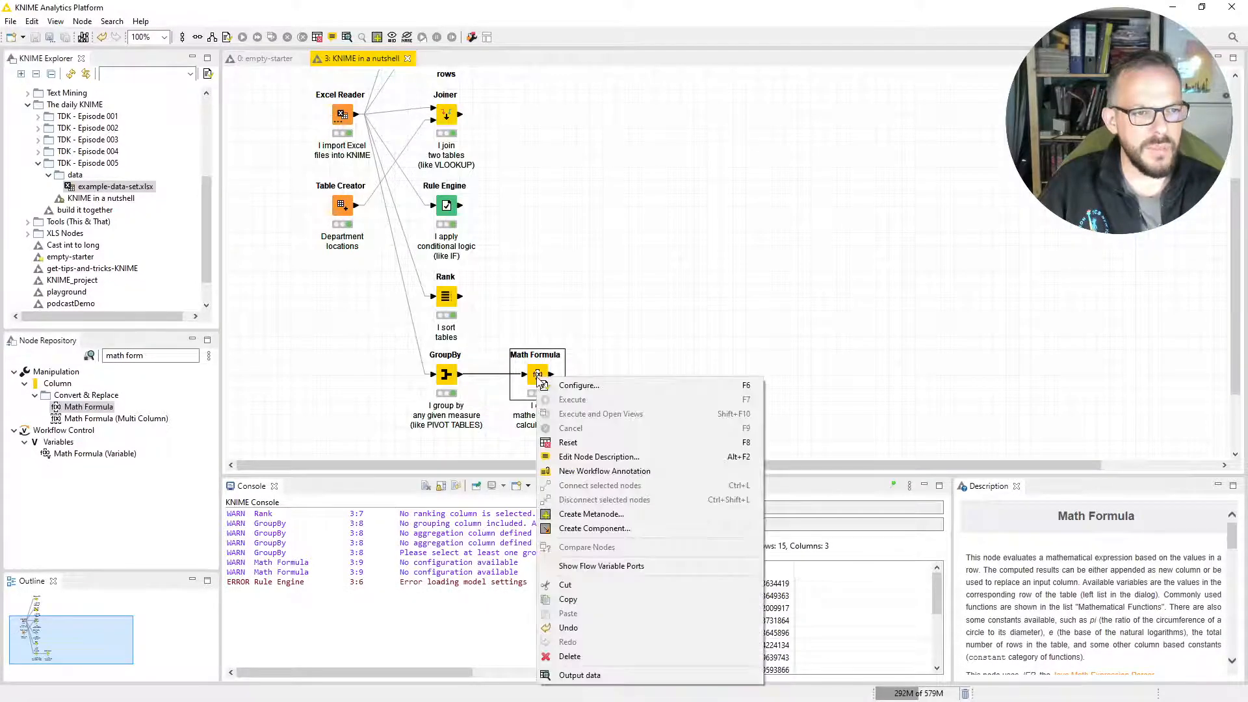
{"action": "left_click", "coordinate": [624, 677]}
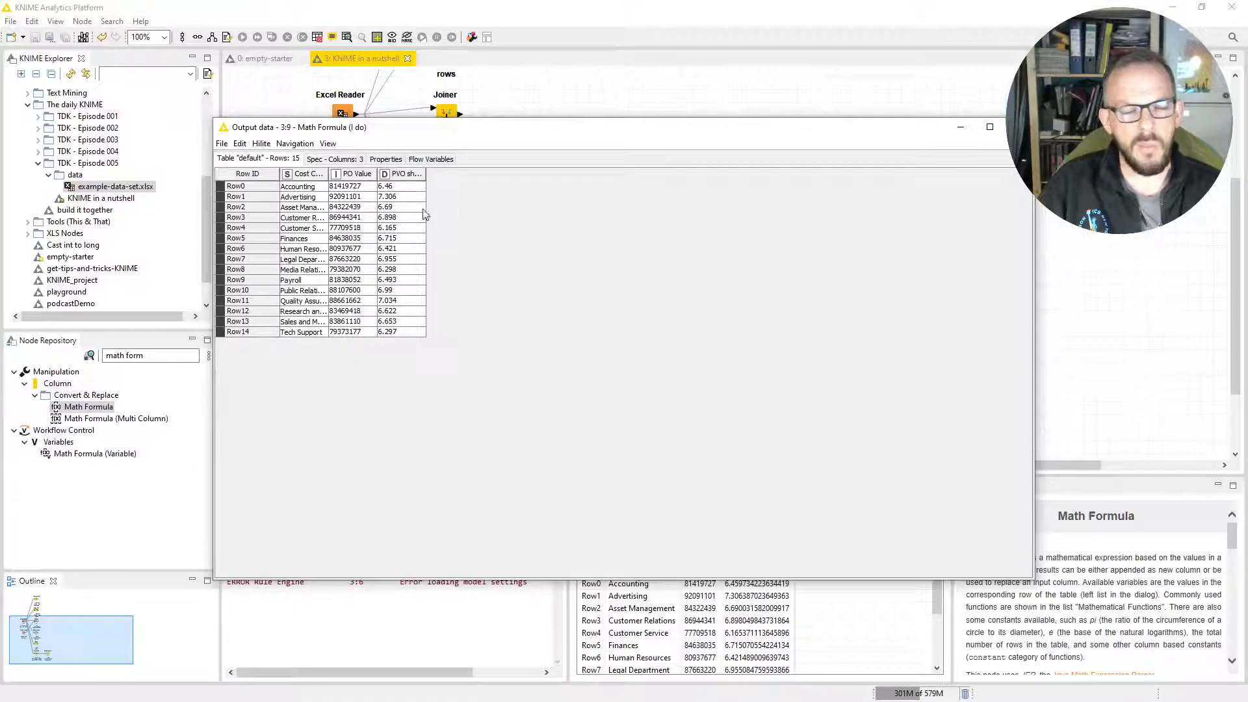
{"action": "left_click", "coordinate": [398, 175]}
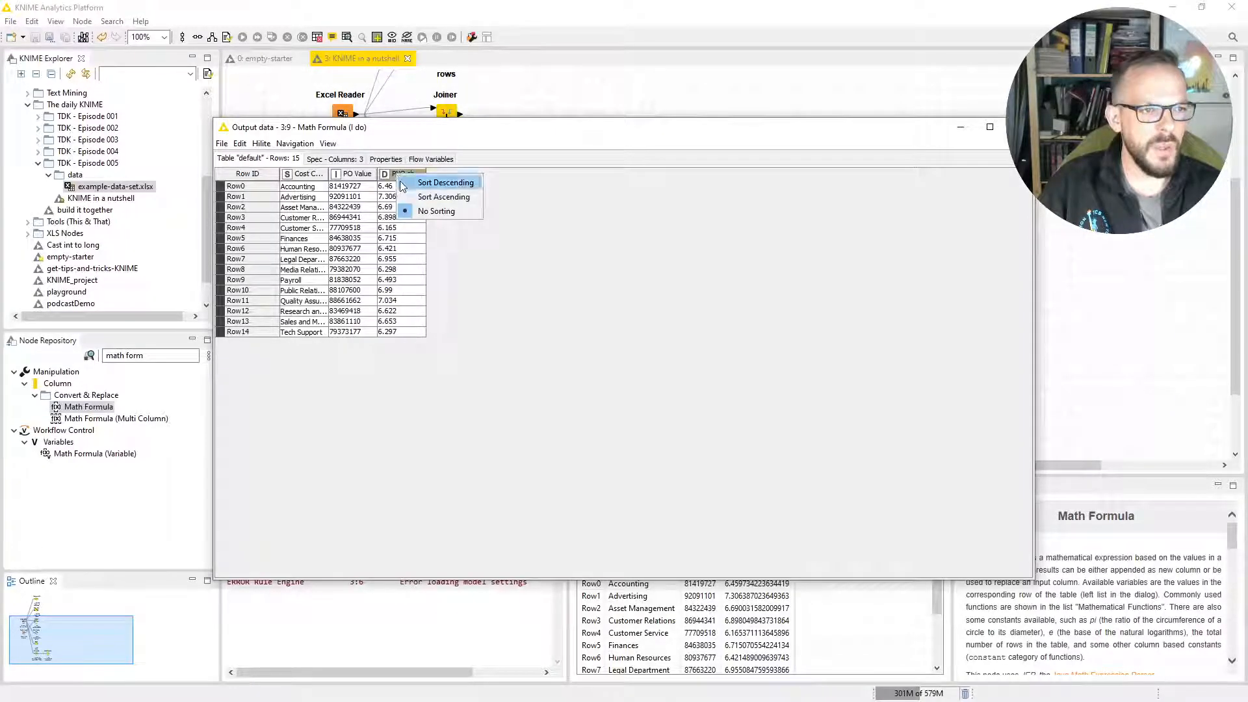
{"action": "left_click", "coordinate": [410, 184]}
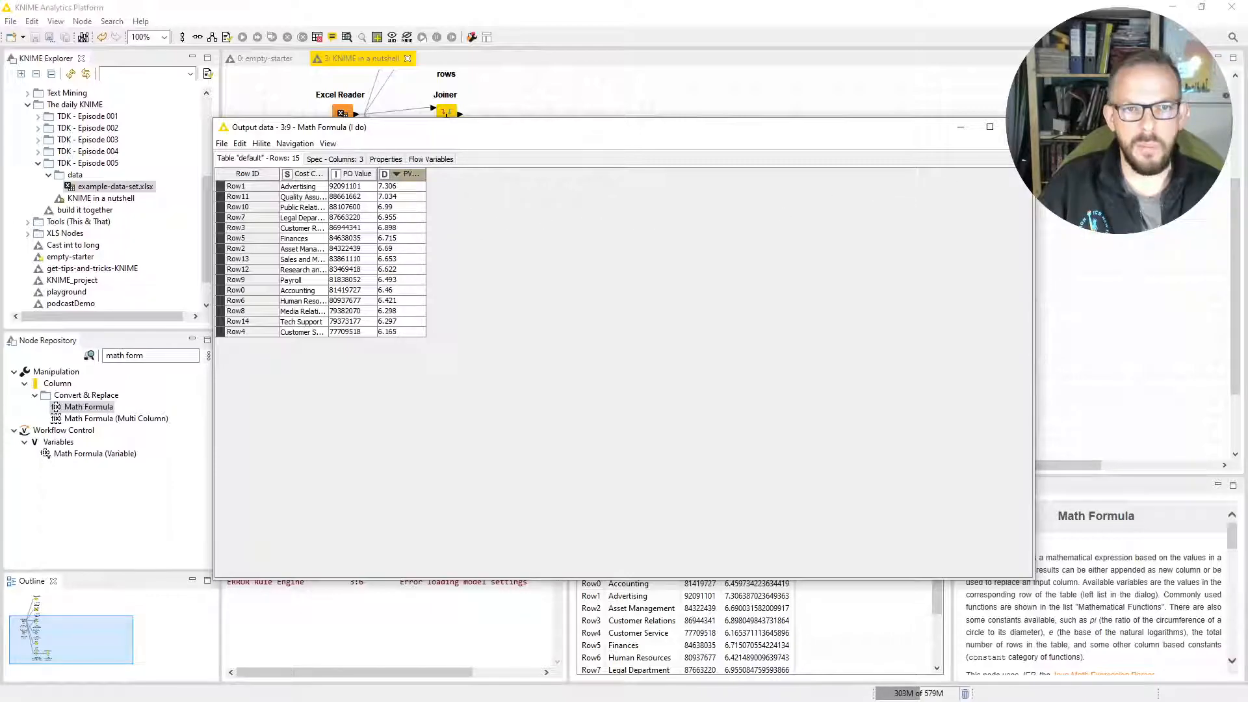
{"action": "left_click", "coordinate": [1018, 127]}
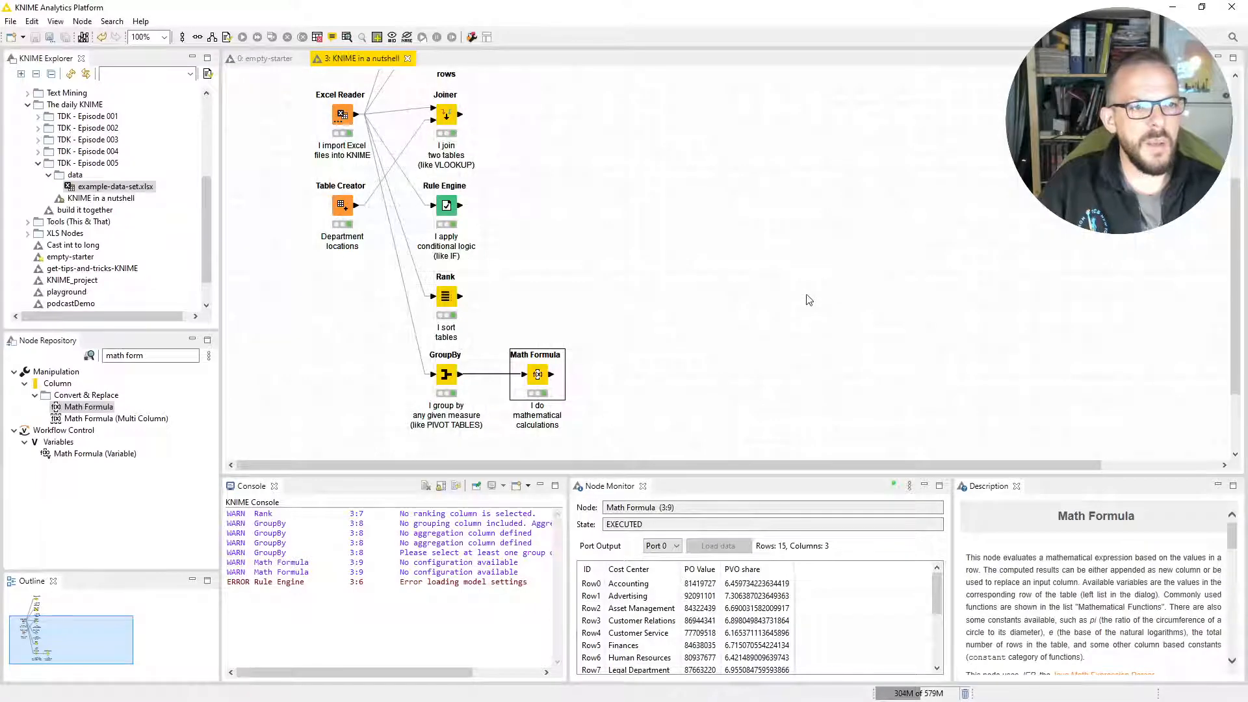